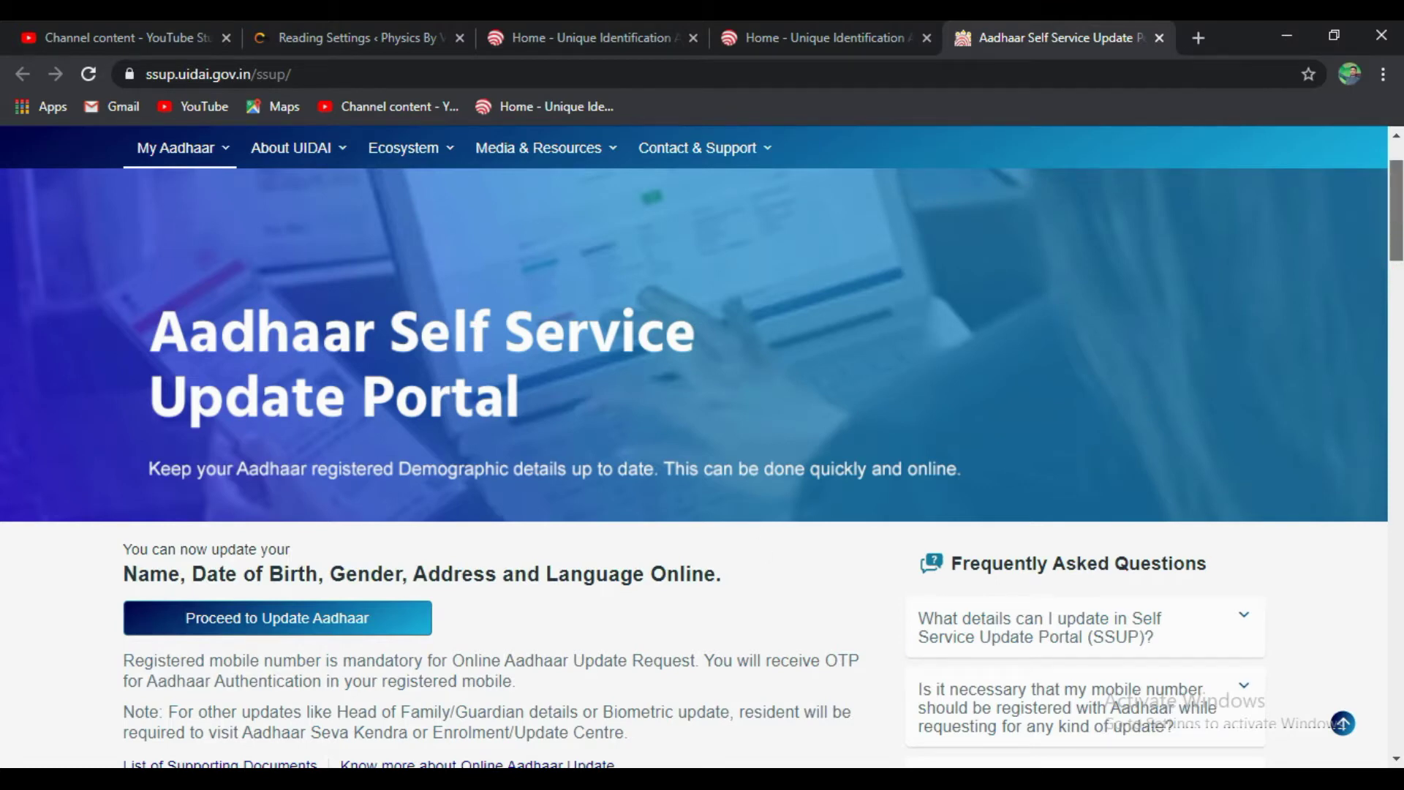
- Open the Aadhaar Self Service Update Portal home page at ssup.uidai.gov.in/ssup
{"action": "left_click_drag", "start_coordinate": [1396, 210], "coordinate": [1396, 218]}
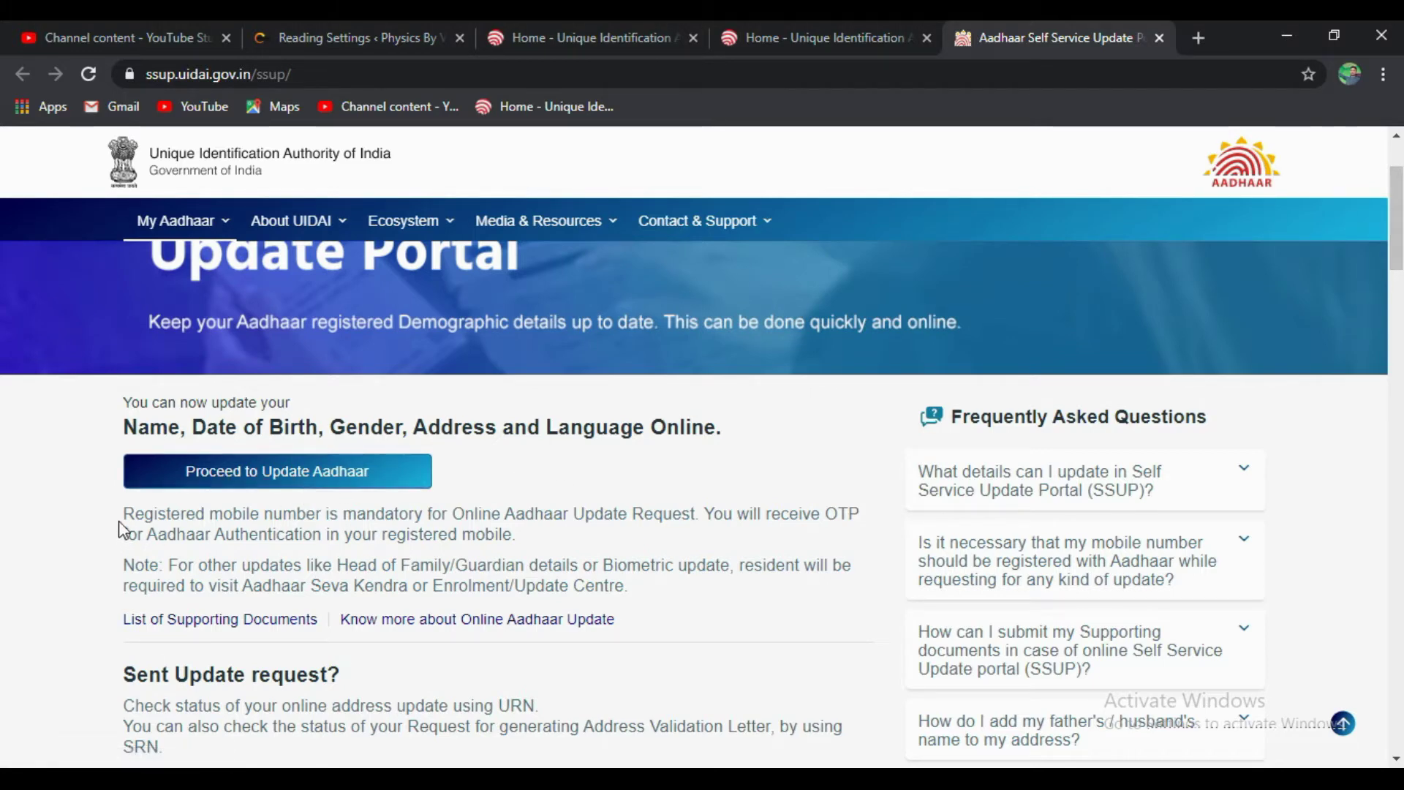
{"action": "left_click_drag", "start_coordinate": [123, 516], "coordinate": [530, 536]}
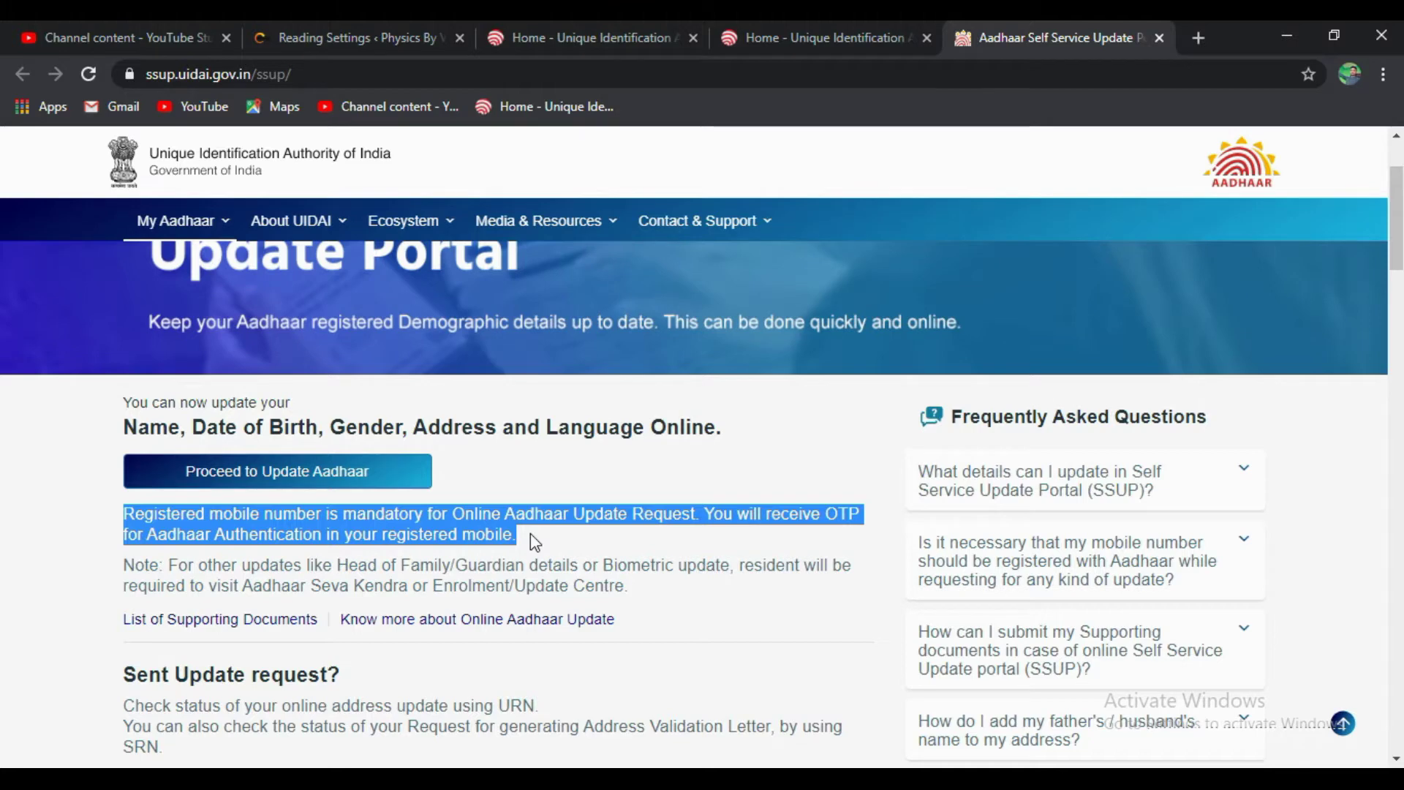
{"action": "left_click", "coordinate": [529, 535]}
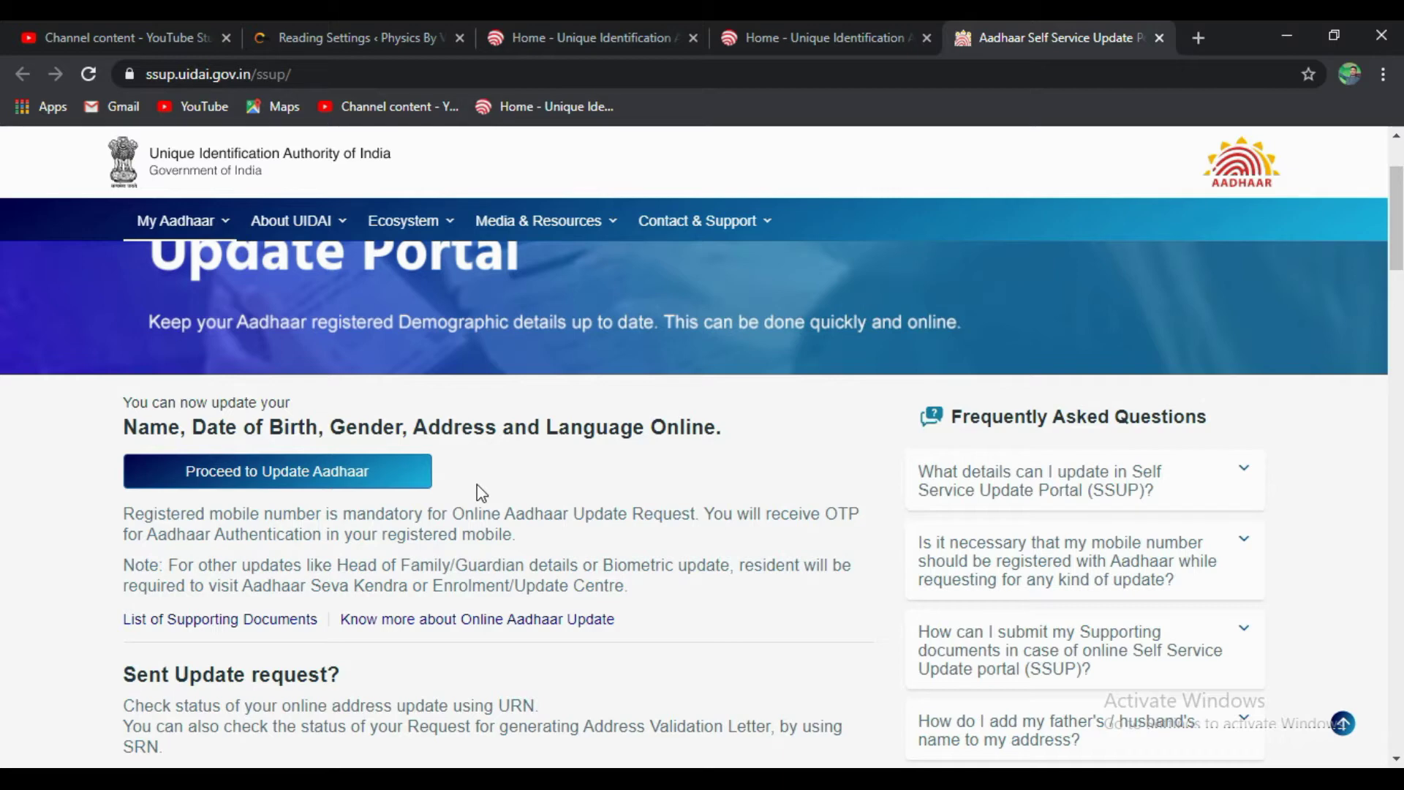
{"action": "left_click", "coordinate": [308, 472]}
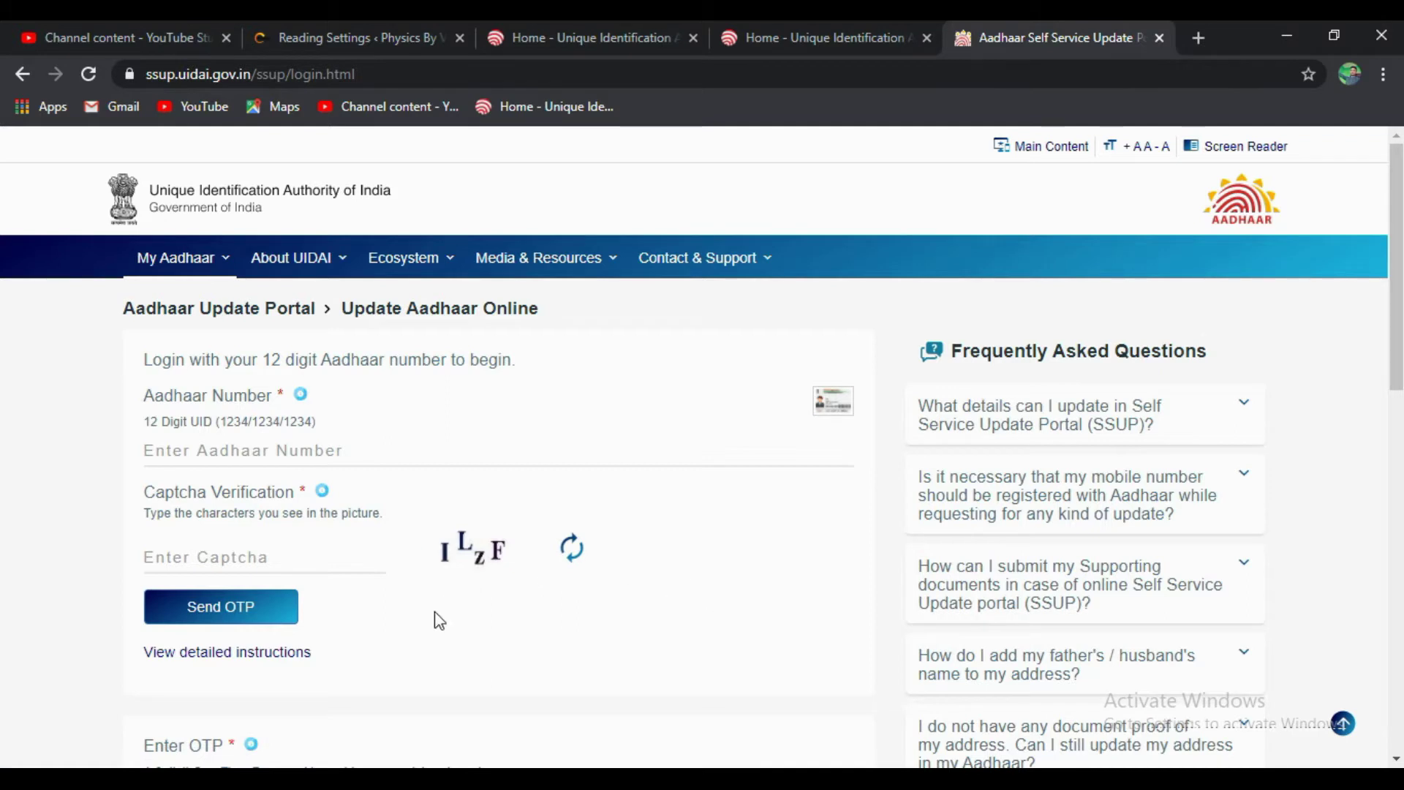
- Log in with the Aadhaar number, a refreshed captcha and the one-time password
{"action": "left_click", "coordinate": [306, 454]}
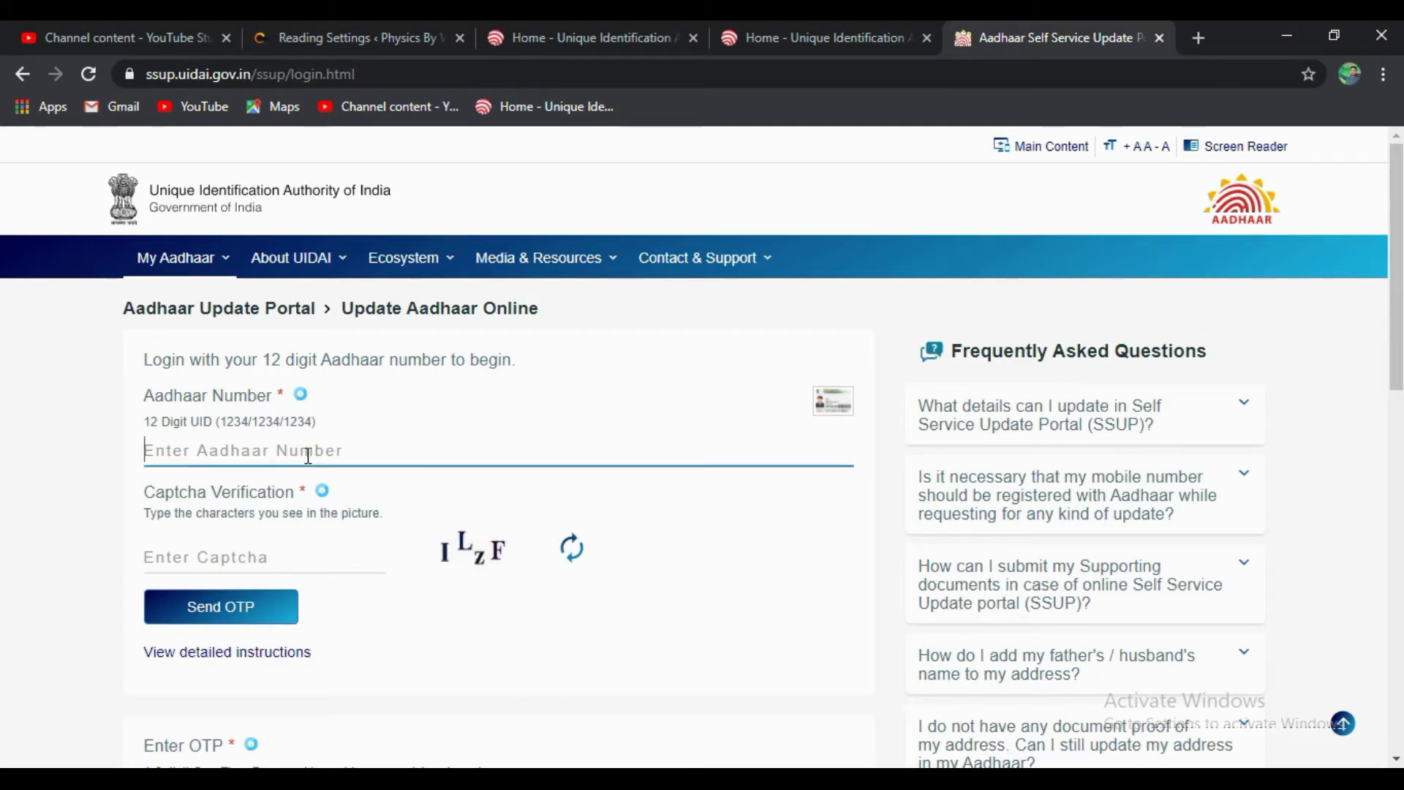
{"action": "left_click", "coordinate": [294, 546]}
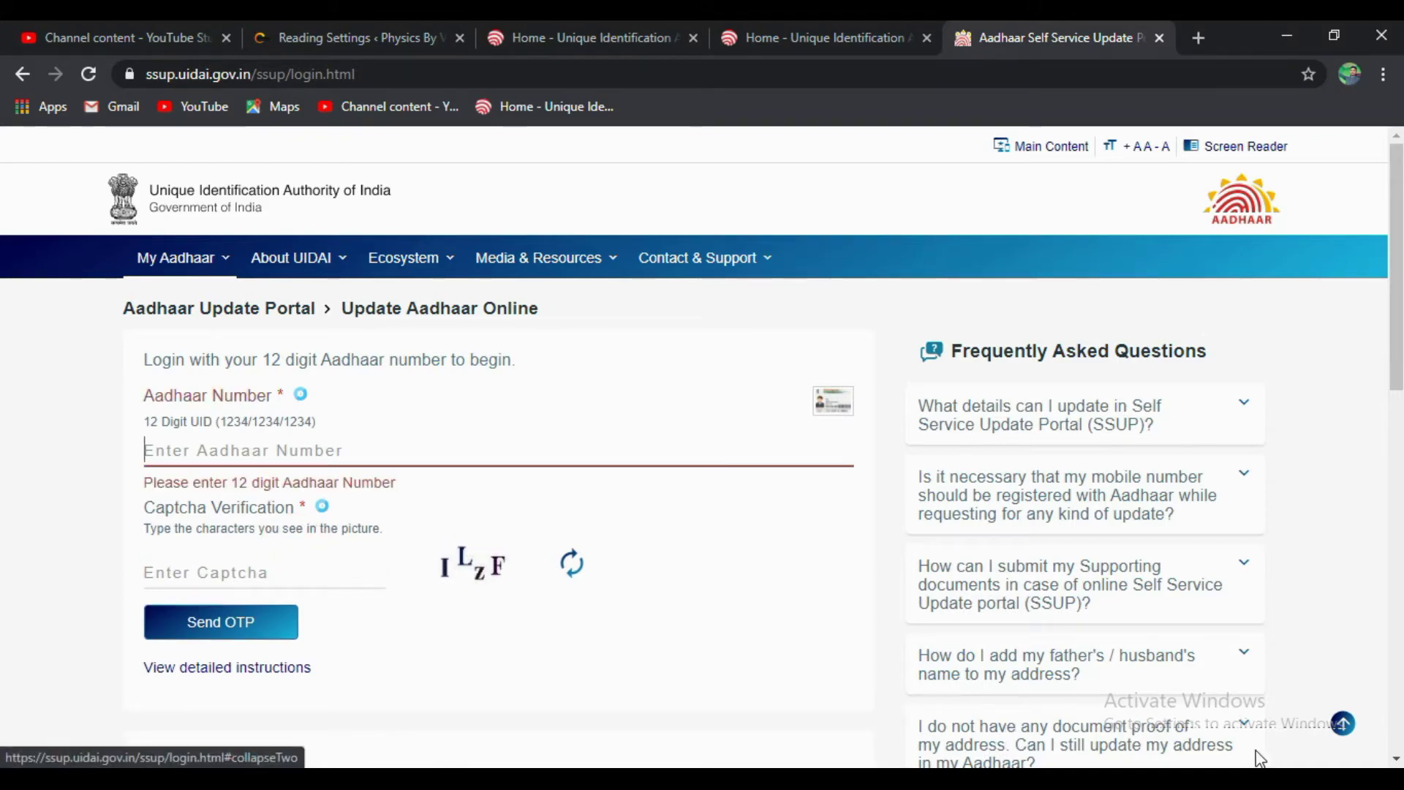
{"action": "left_click", "coordinate": [280, 450]}
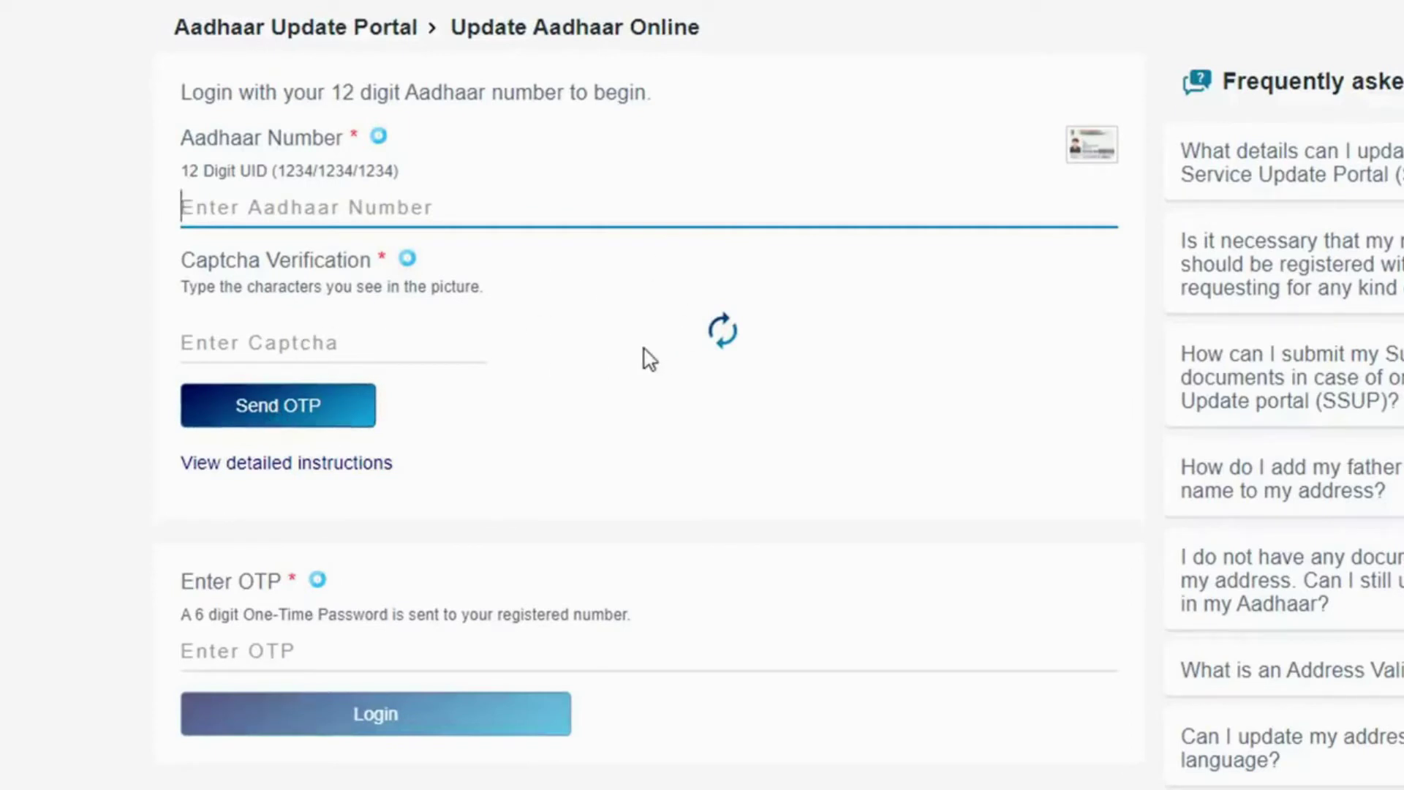
{"action": "left_click", "coordinate": [717, 344]}
{"action": "left_click", "coordinate": [720, 345]}
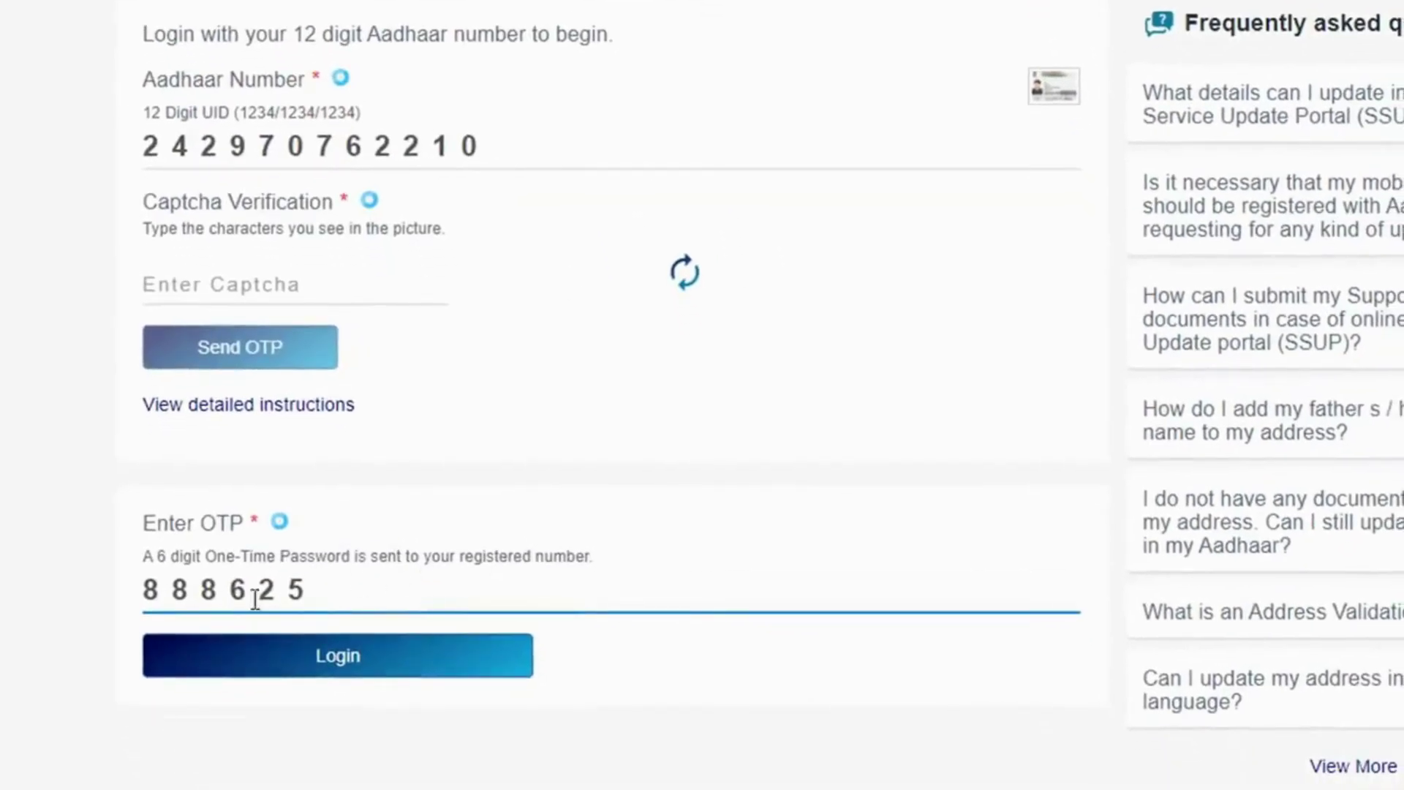
{"action": "left_click", "coordinate": [347, 668]}
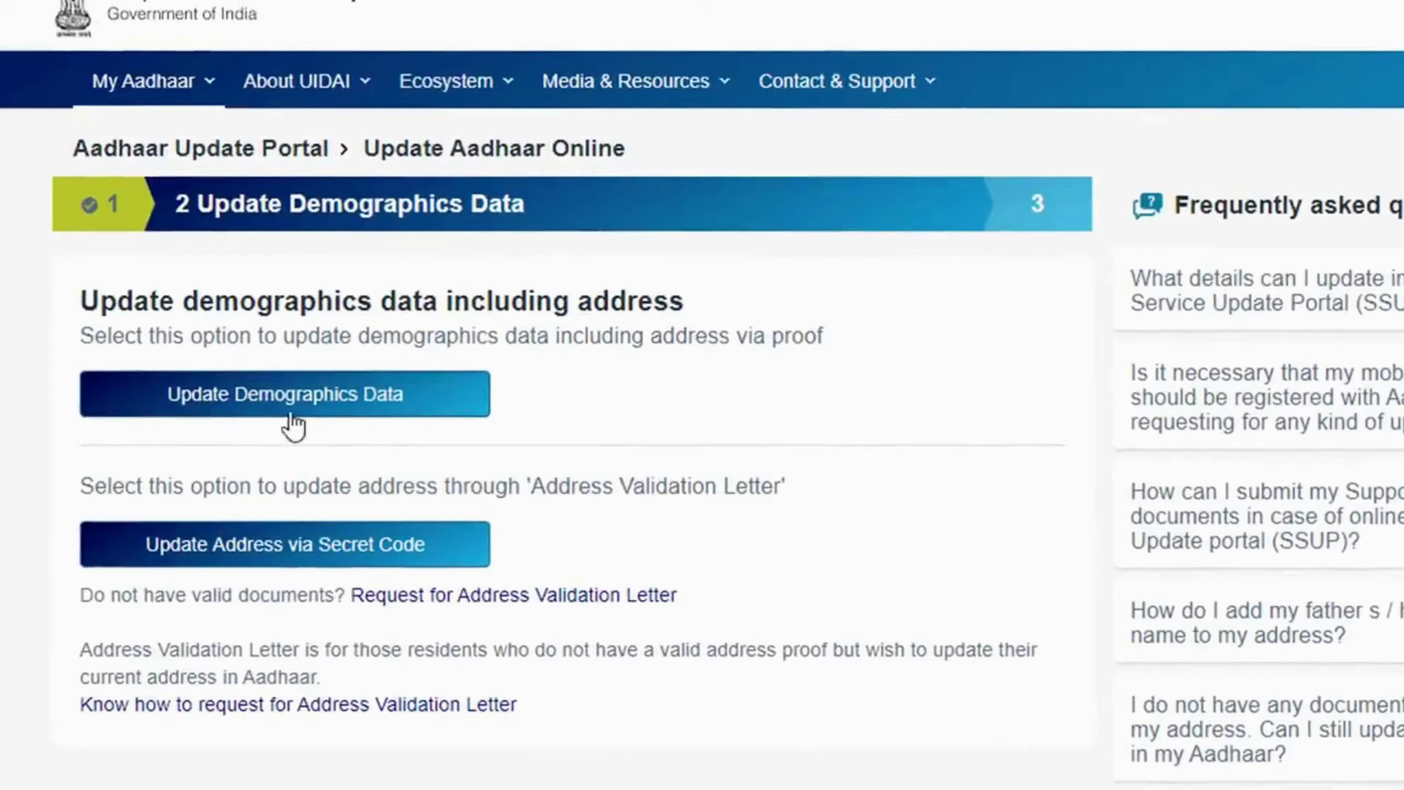
- Under Update Demographics Data, select only Name and Date of Birth for update and proceed
{"action": "left_click", "coordinate": [354, 401]}
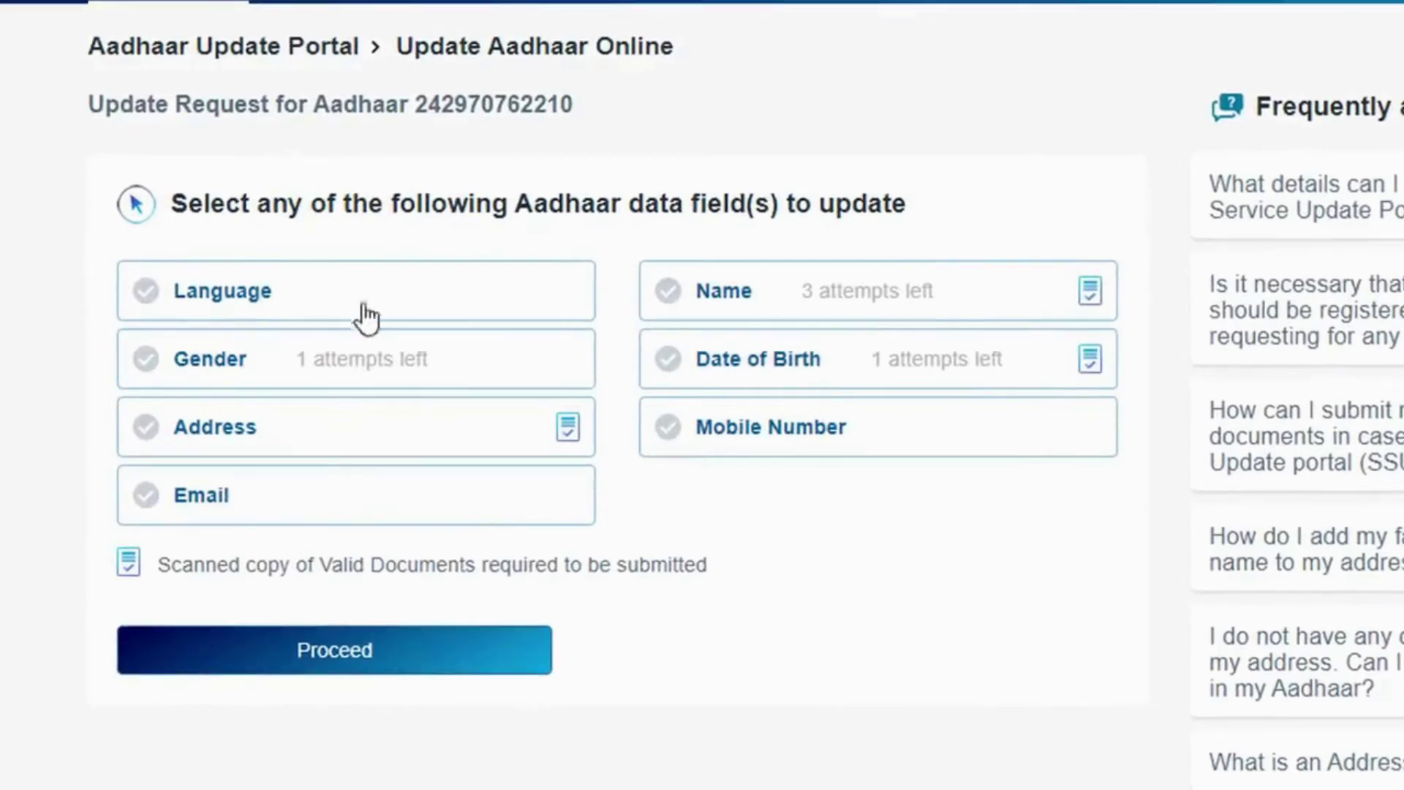
{"action": "left_click", "coordinate": [245, 299]}
{"action": "left_click", "coordinate": [244, 299]}
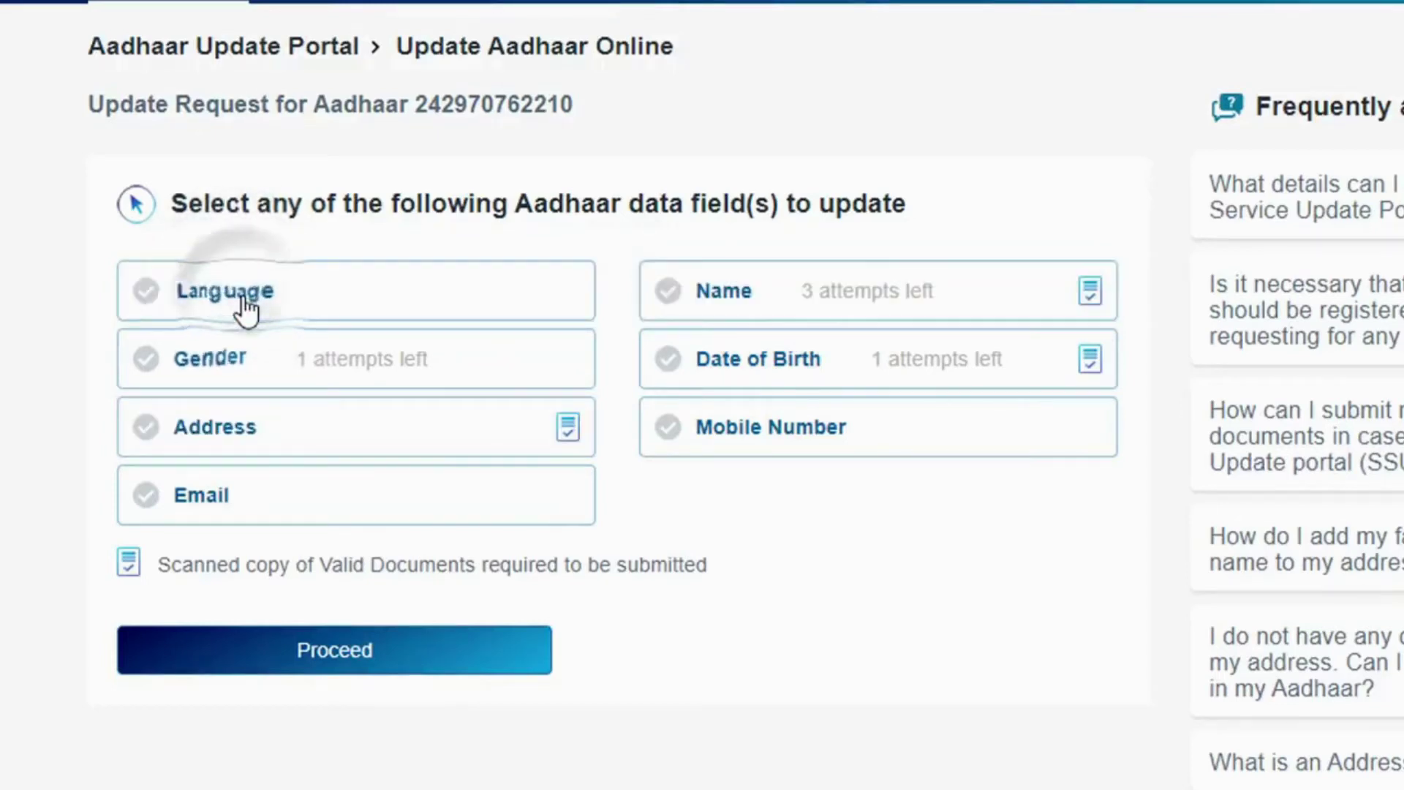
{"action": "left_click", "coordinate": [776, 304]}
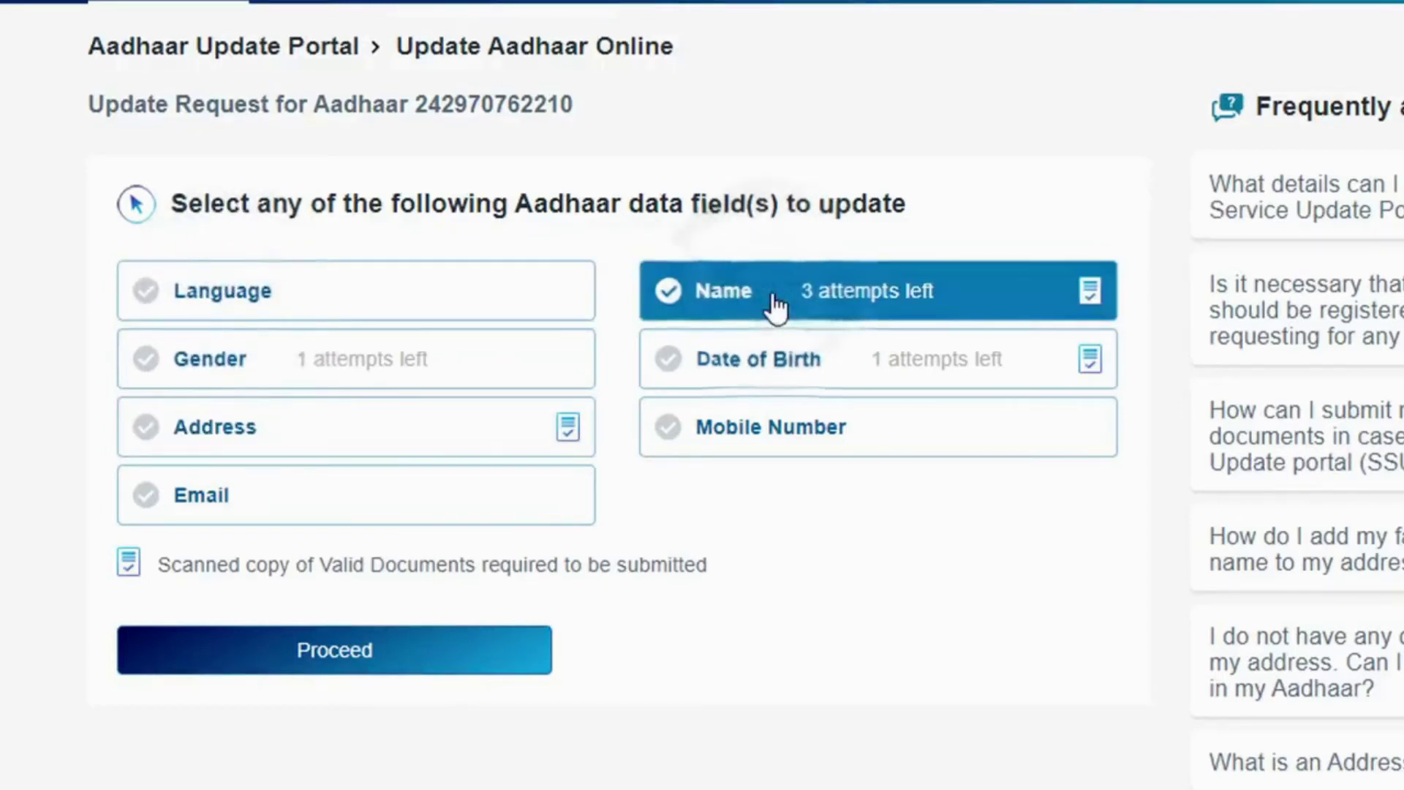
{"action": "left_click", "coordinate": [253, 370]}
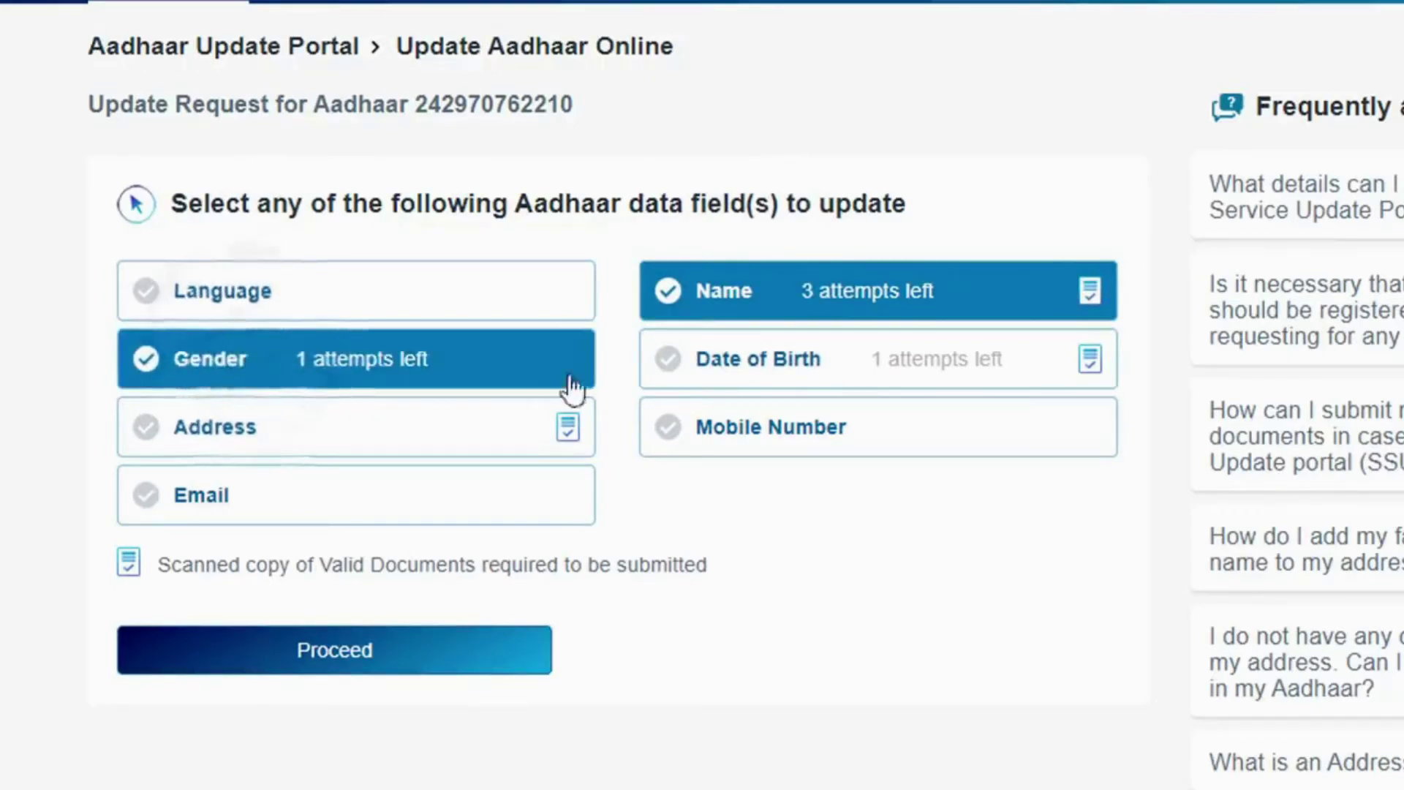
{"action": "left_click", "coordinate": [808, 376]}
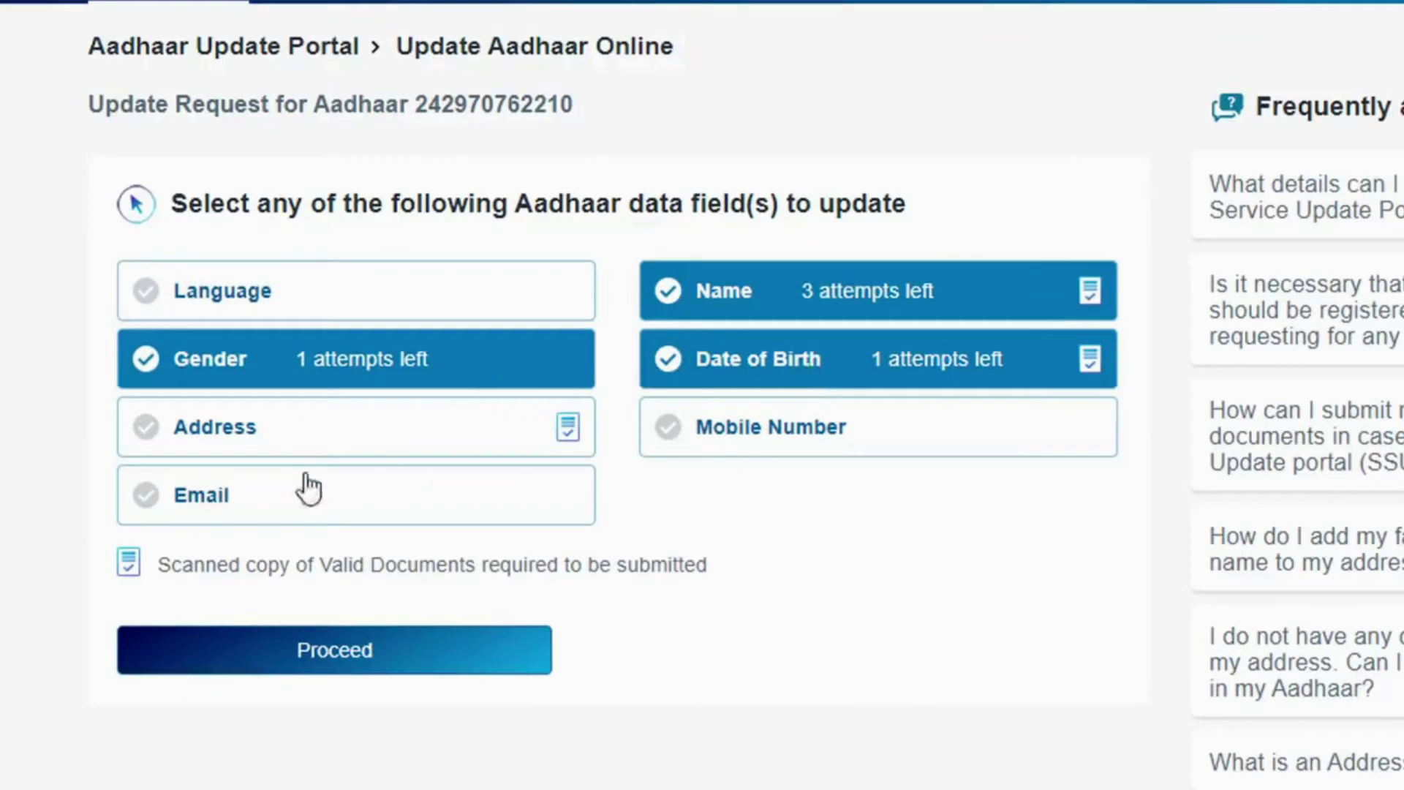
{"action": "left_click", "coordinate": [280, 446]}
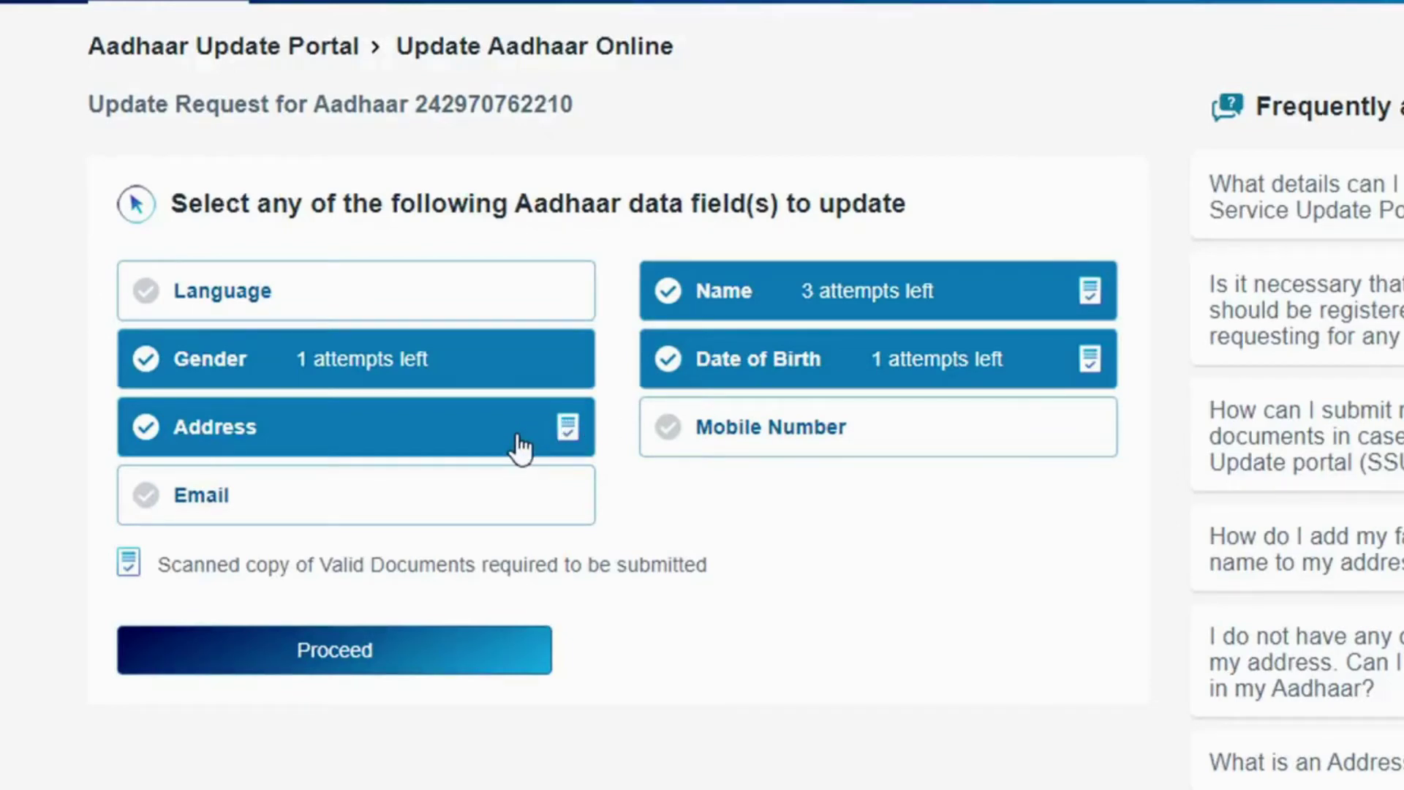
{"action": "left_click", "coordinate": [388, 369]}
{"action": "left_click", "coordinate": [401, 439]}
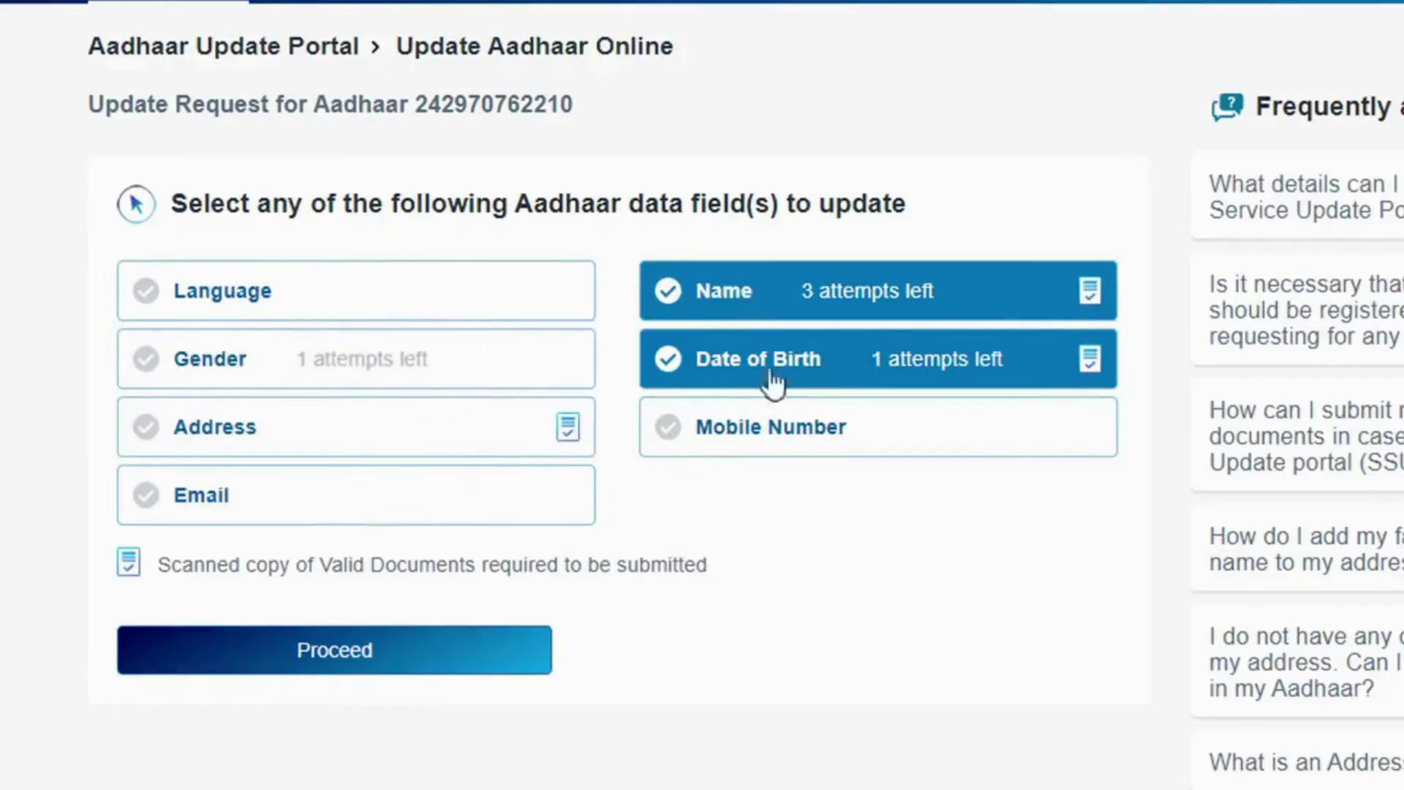
{"action": "left_click", "coordinate": [336, 662]}
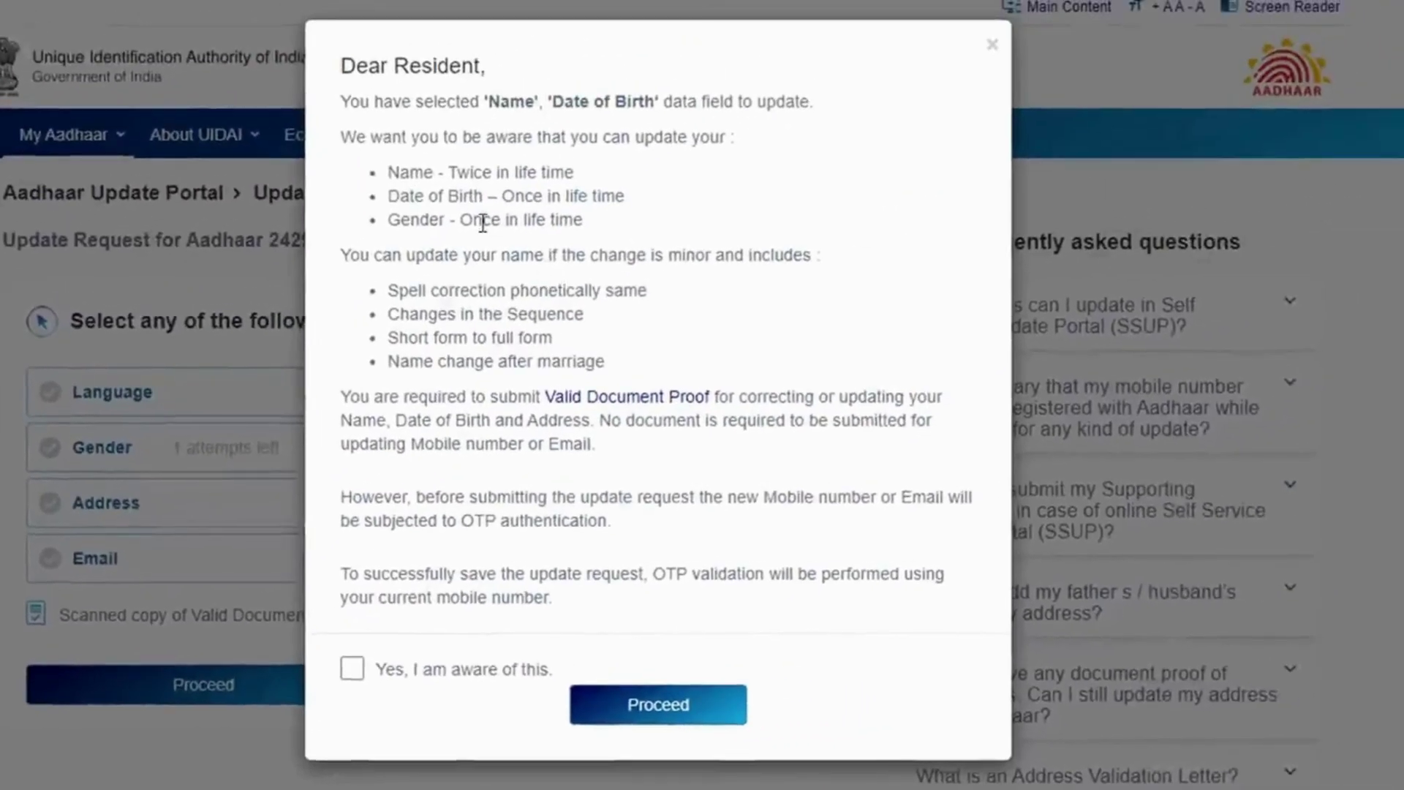
- Acknowledge the limits (Name twice; Date of Birth and Gender once per lifetime) and continue
{"action": "left_click_drag", "start_coordinate": [452, 172], "coordinate": [570, 169]}
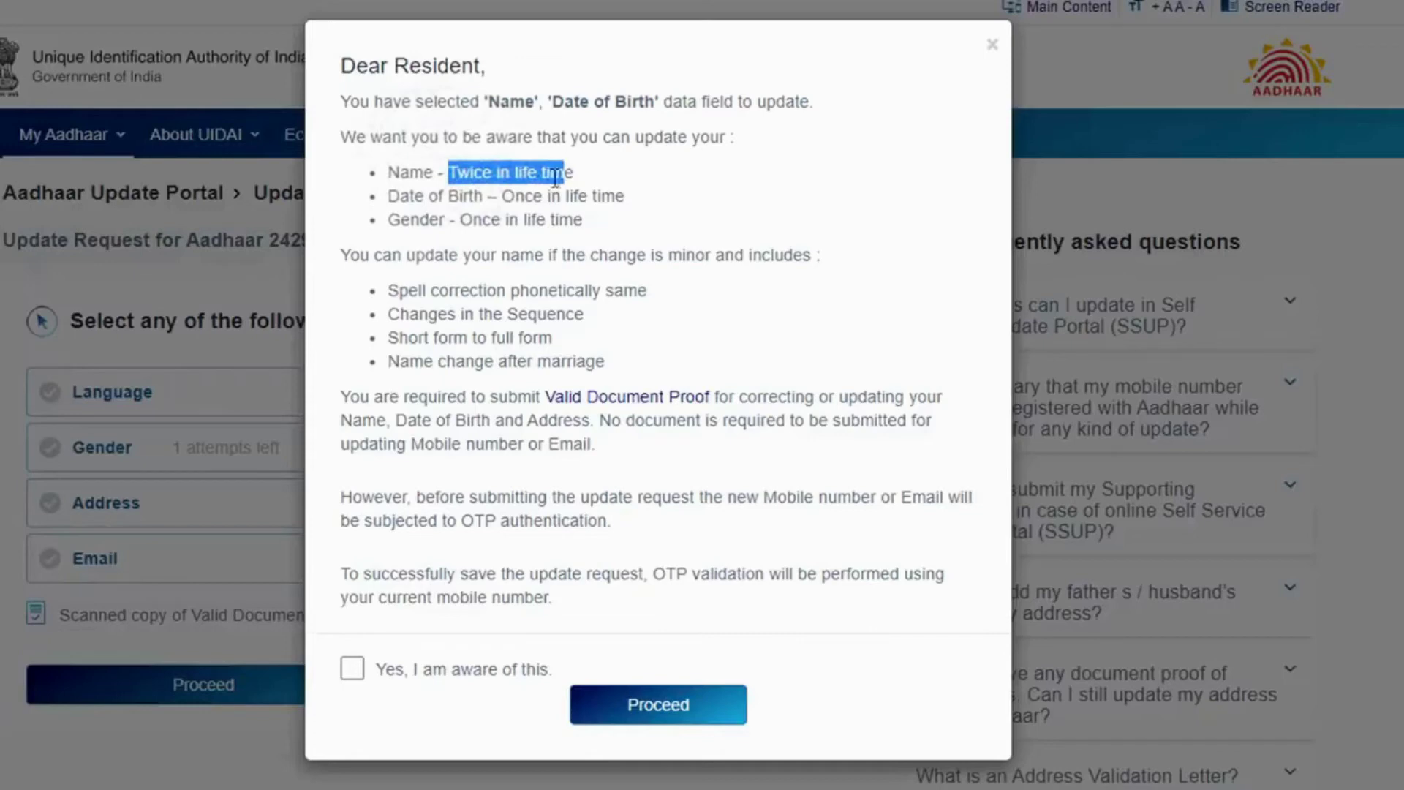
{"action": "left_click_drag", "start_coordinate": [504, 195], "coordinate": [625, 196]}
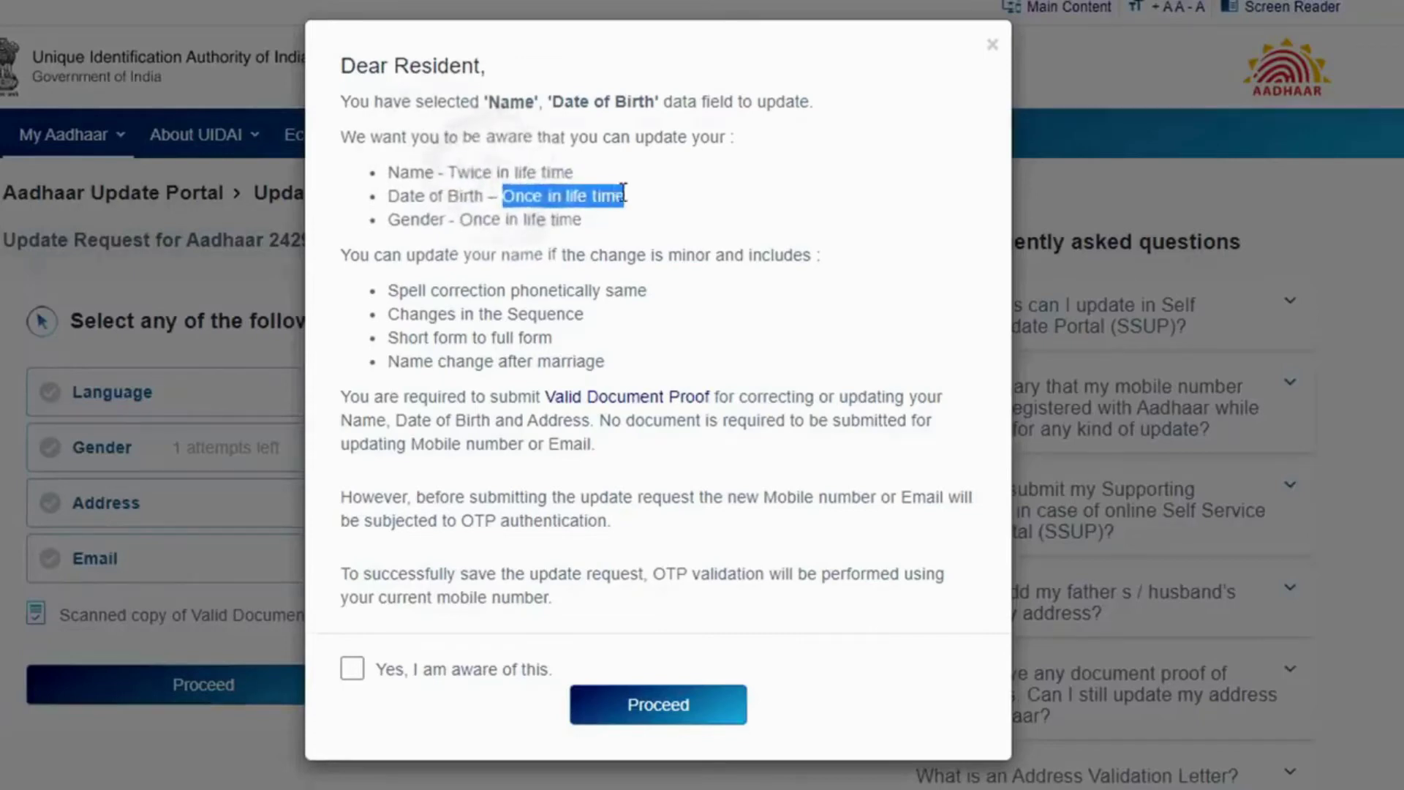
{"action": "left_click_drag", "start_coordinate": [460, 219], "coordinate": [578, 221]}
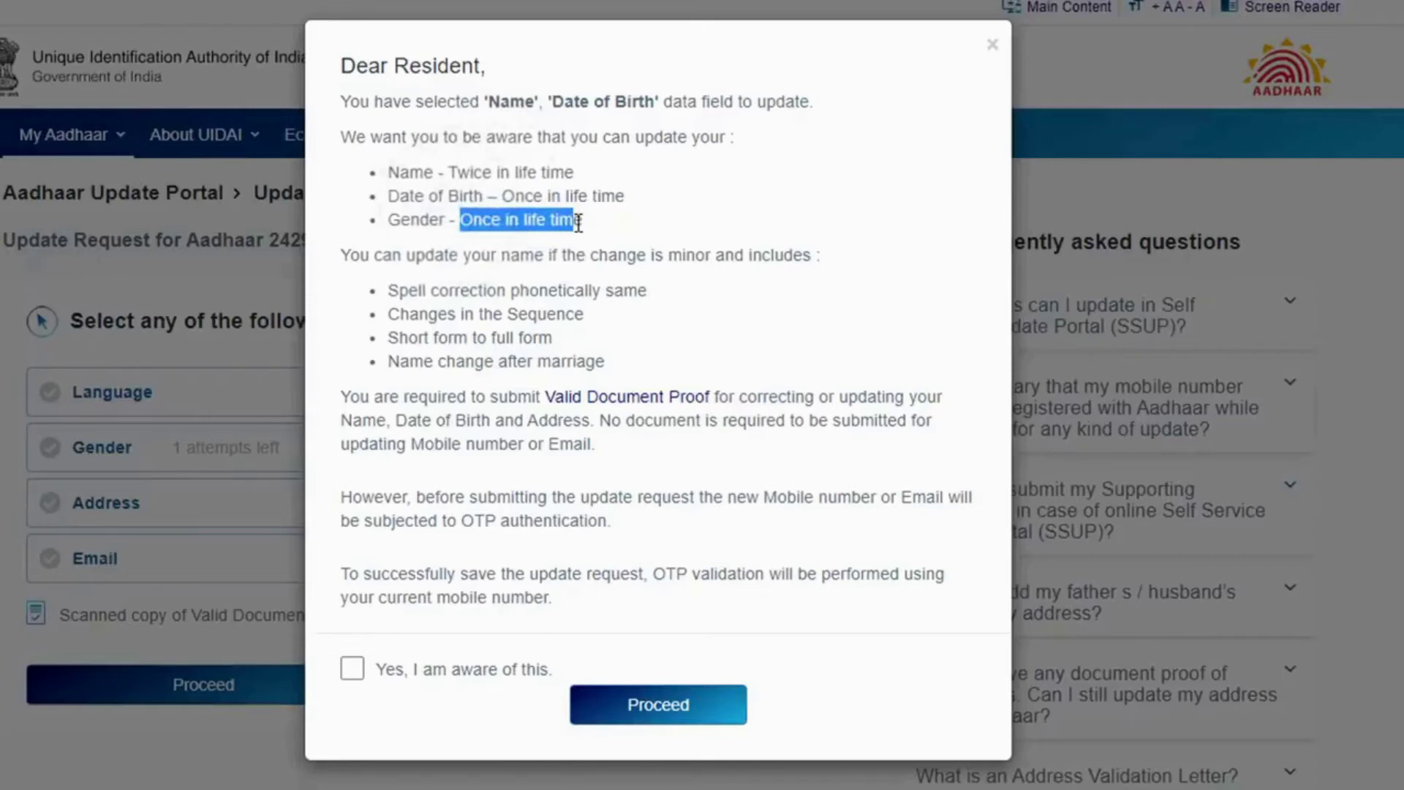
{"action": "left_click", "coordinate": [353, 668]}
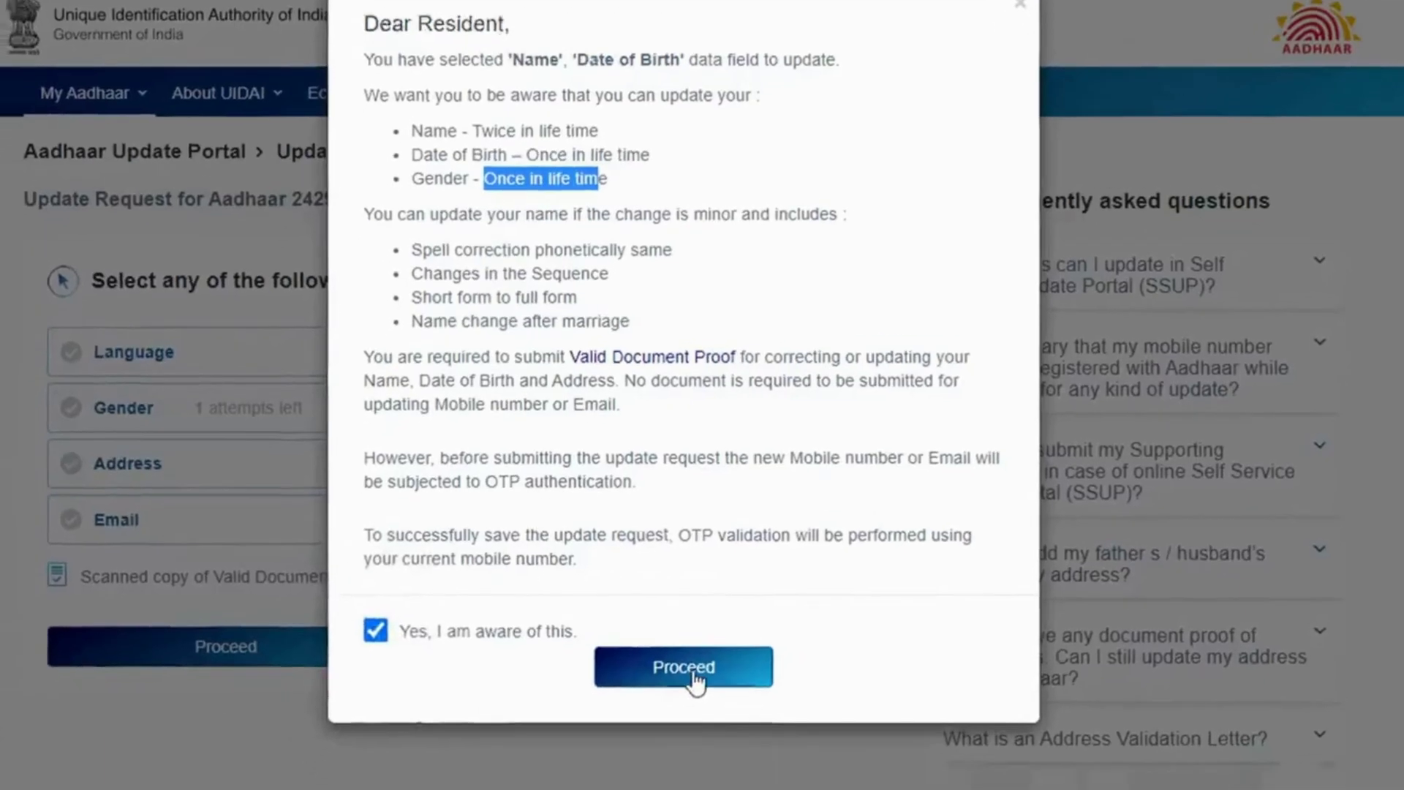
{"action": "left_click", "coordinate": [692, 673]}
{"action": "left_click_drag", "start_coordinate": [199, 199], "coordinate": [125, 199]}
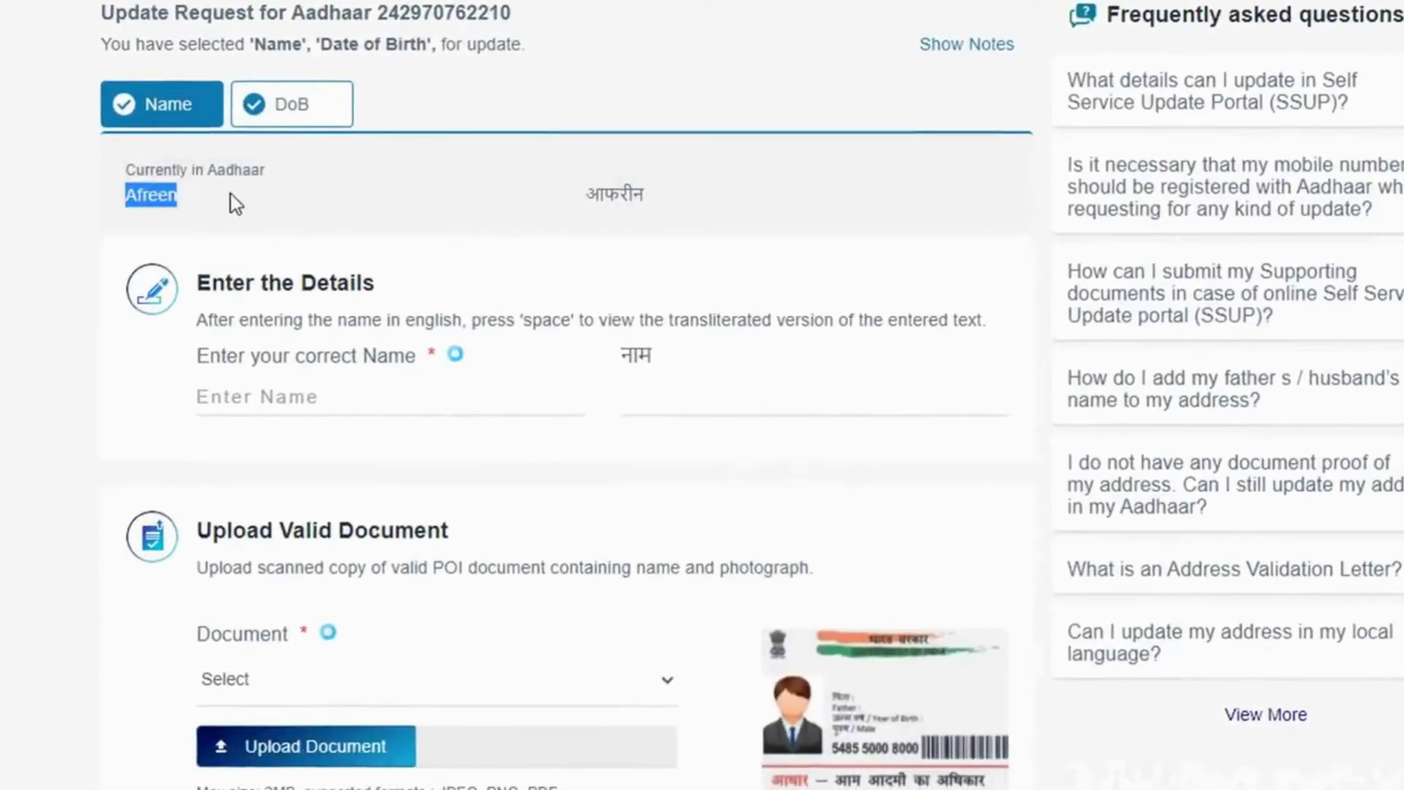
- Enter the corrected English name and fix the Hindi surname to match its spelling
{"action": "left_click", "coordinate": [250, 399]}
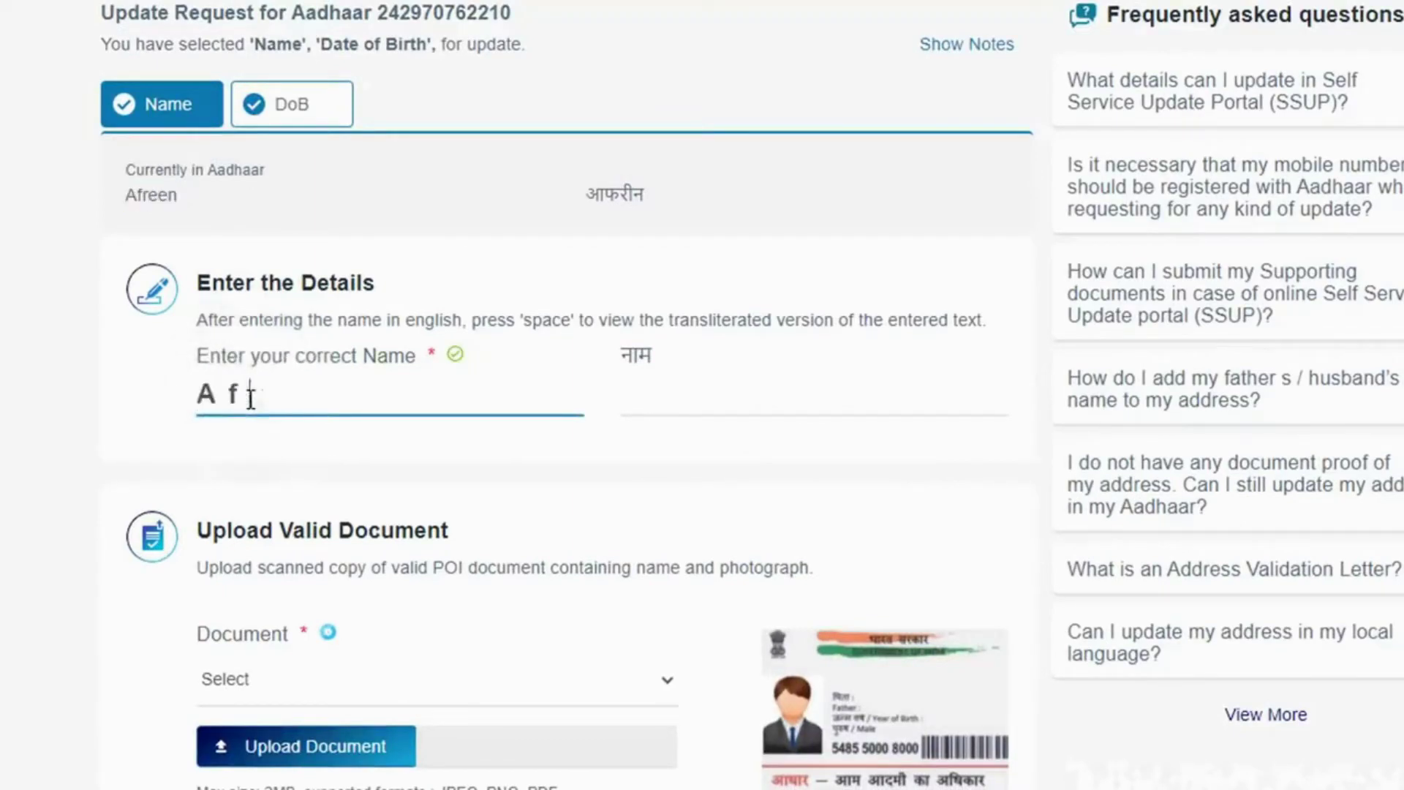
{"action": "left_click", "coordinate": [724, 398]}
{"action": "left_click_drag", "start_coordinate": [720, 395], "coordinate": [777, 392]}
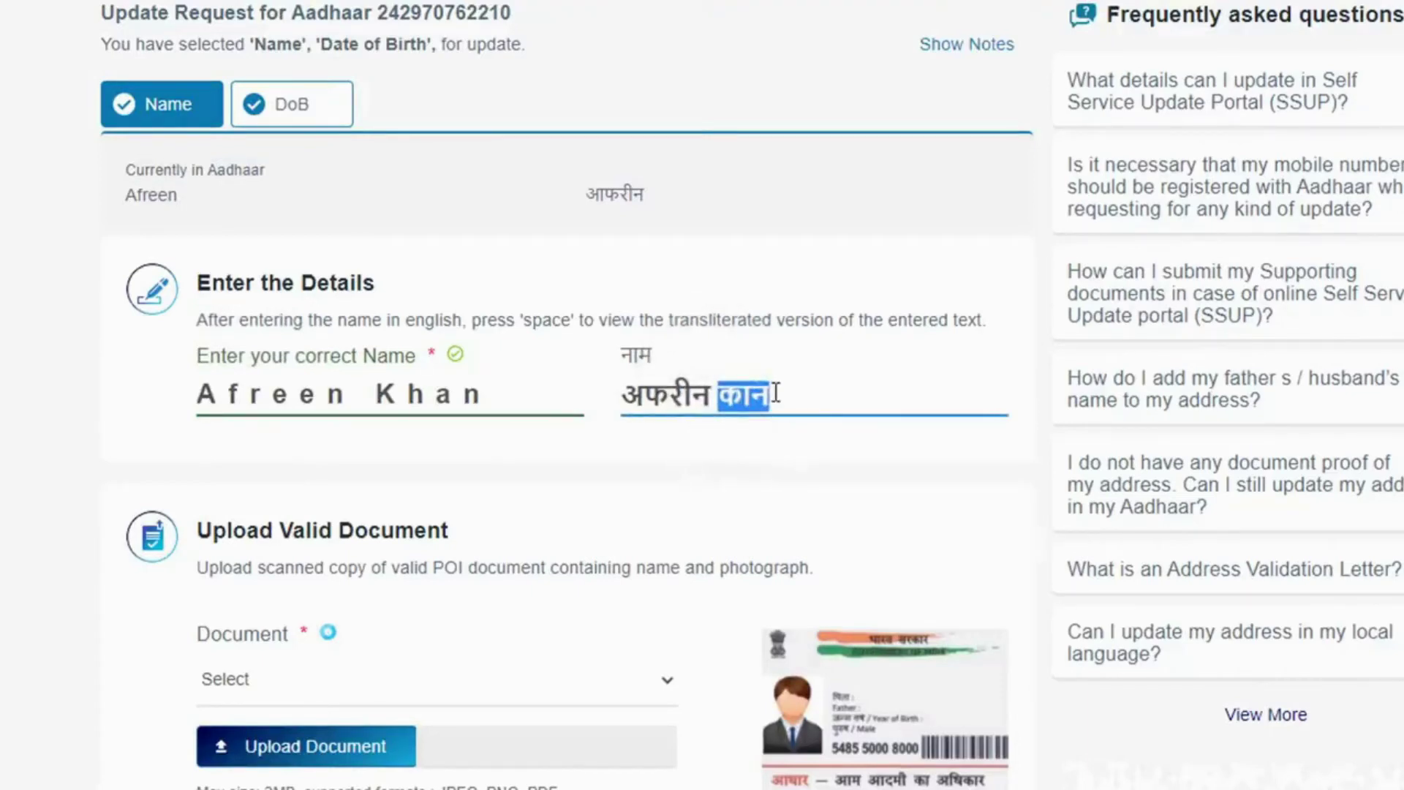
{"action": "type", "text": "खान"}
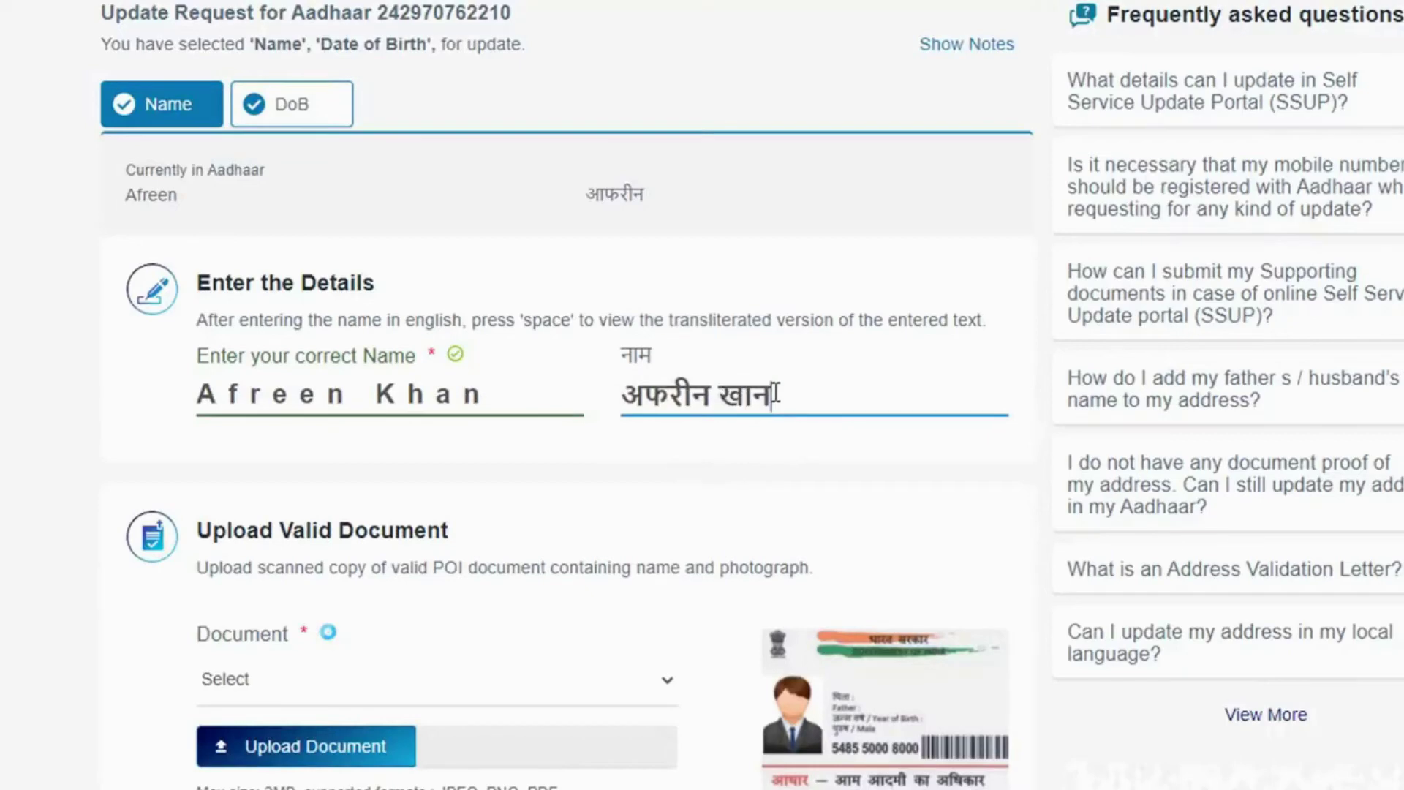
{"action": "left_click", "coordinate": [520, 485]}
{"action": "scroll", "coordinate": [520, 486], "scroll_direction": "down", "scroll_amount": 5}
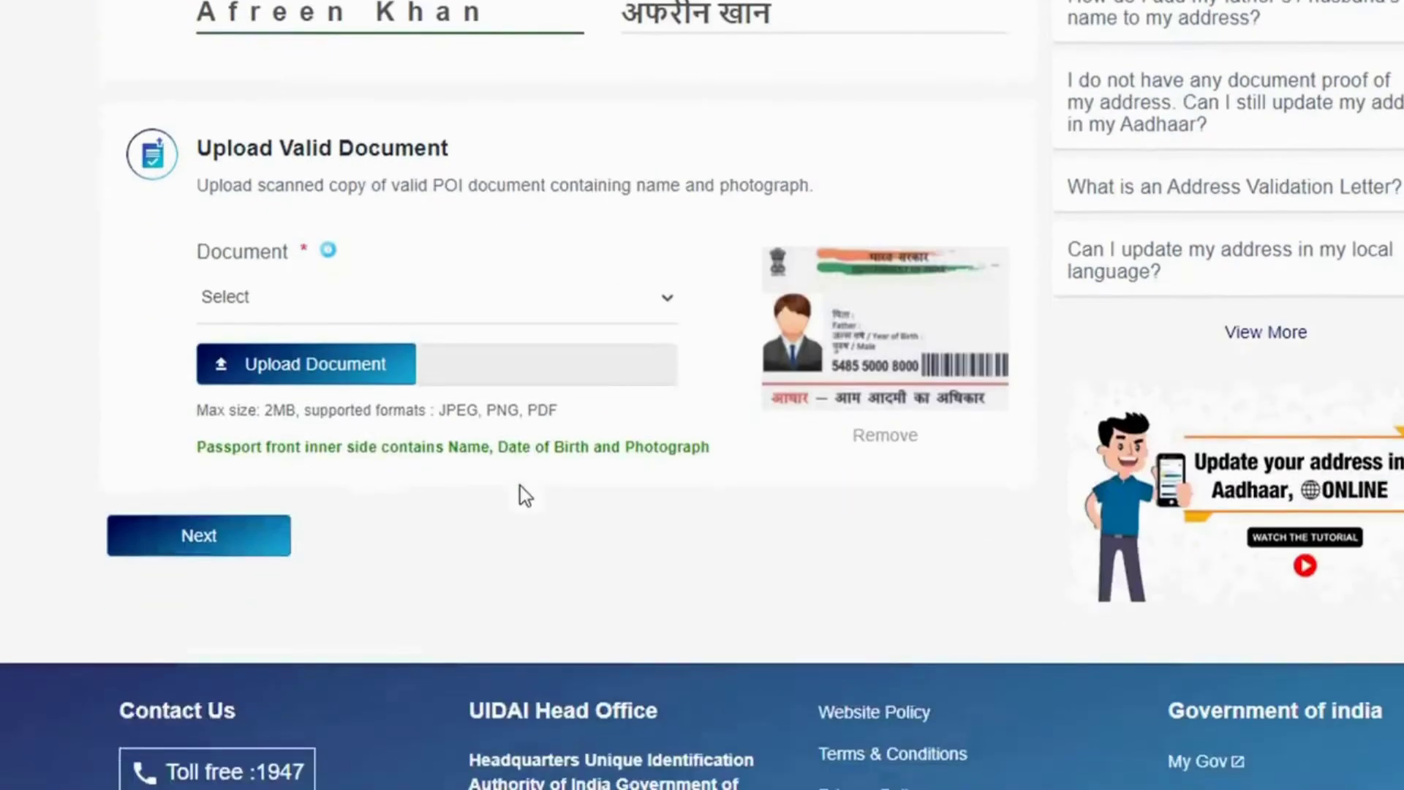
{"action": "left_click", "coordinate": [287, 299]}
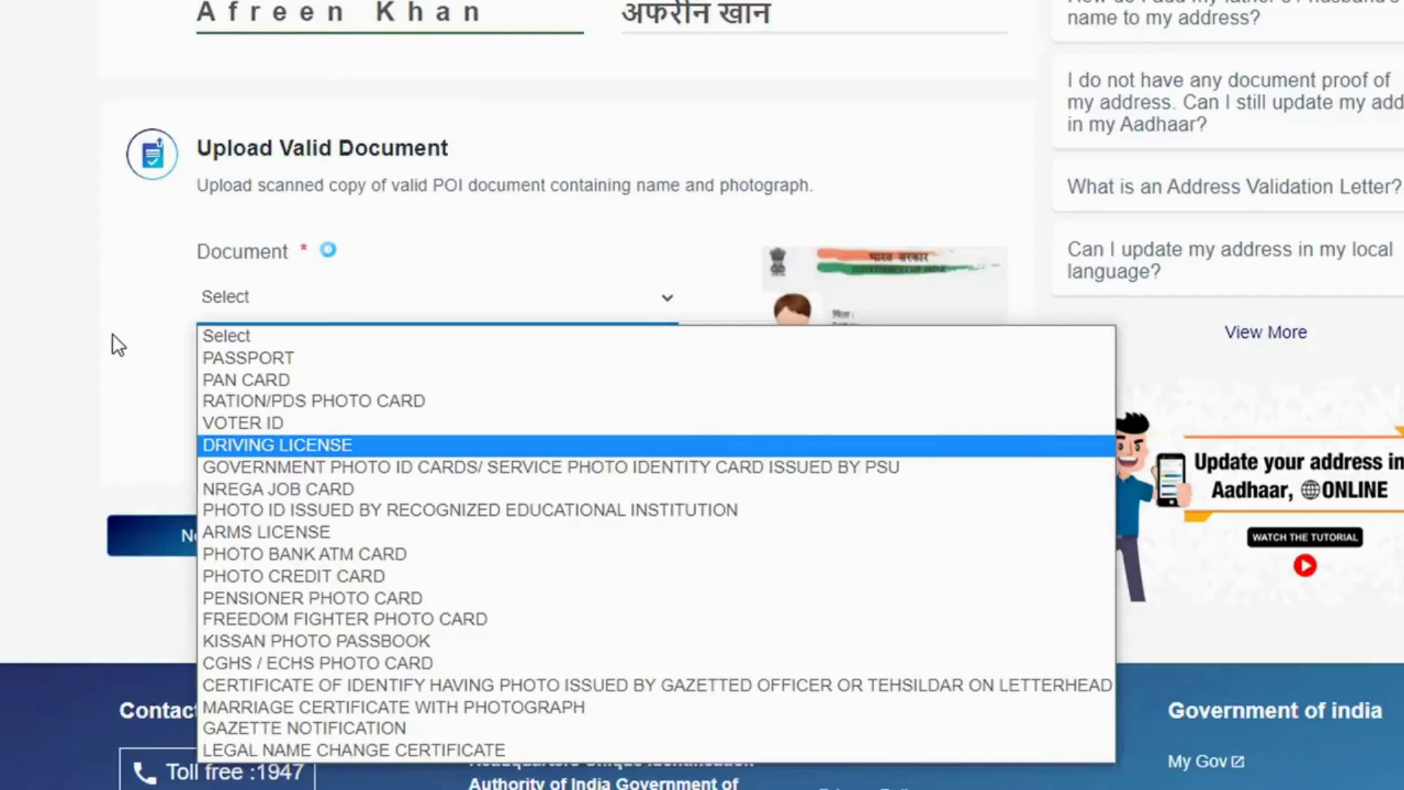
- Select PAN CARD as the name proof document and attach pan.jpg
{"action": "left_click", "coordinate": [245, 380]}
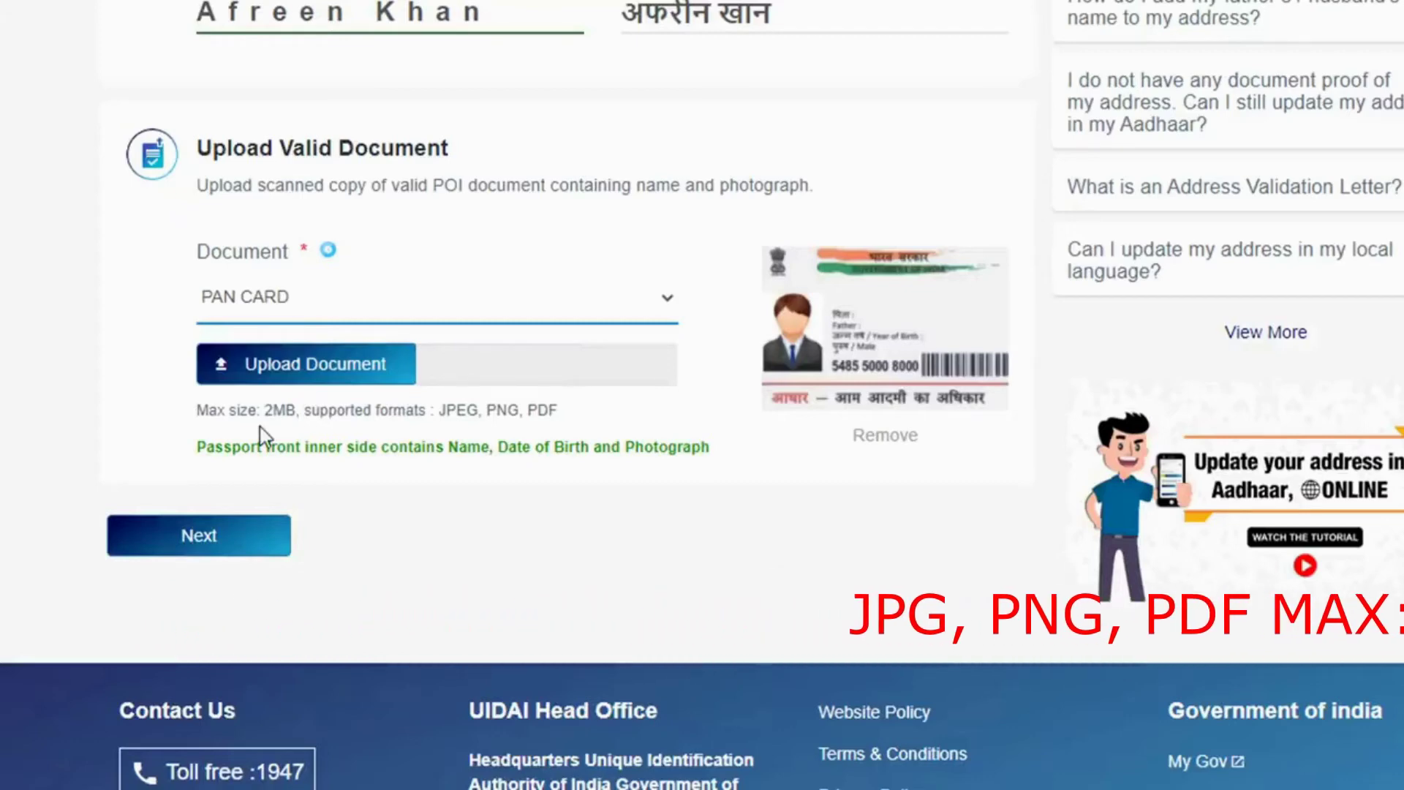
{"action": "left_click", "coordinate": [291, 382]}
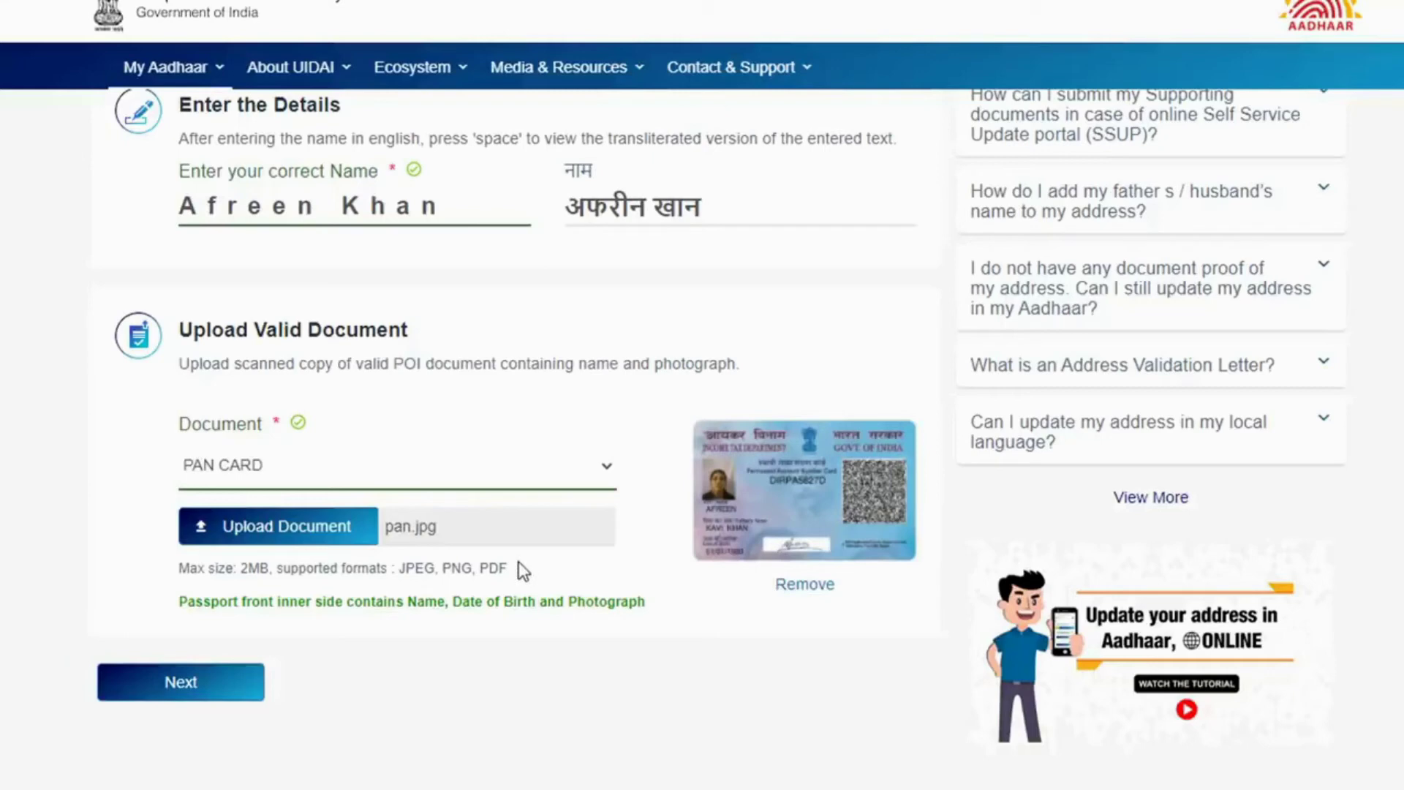
- Move on to the date-of-birth step and review the birth date currently on record
{"action": "left_click", "coordinate": [241, 687]}
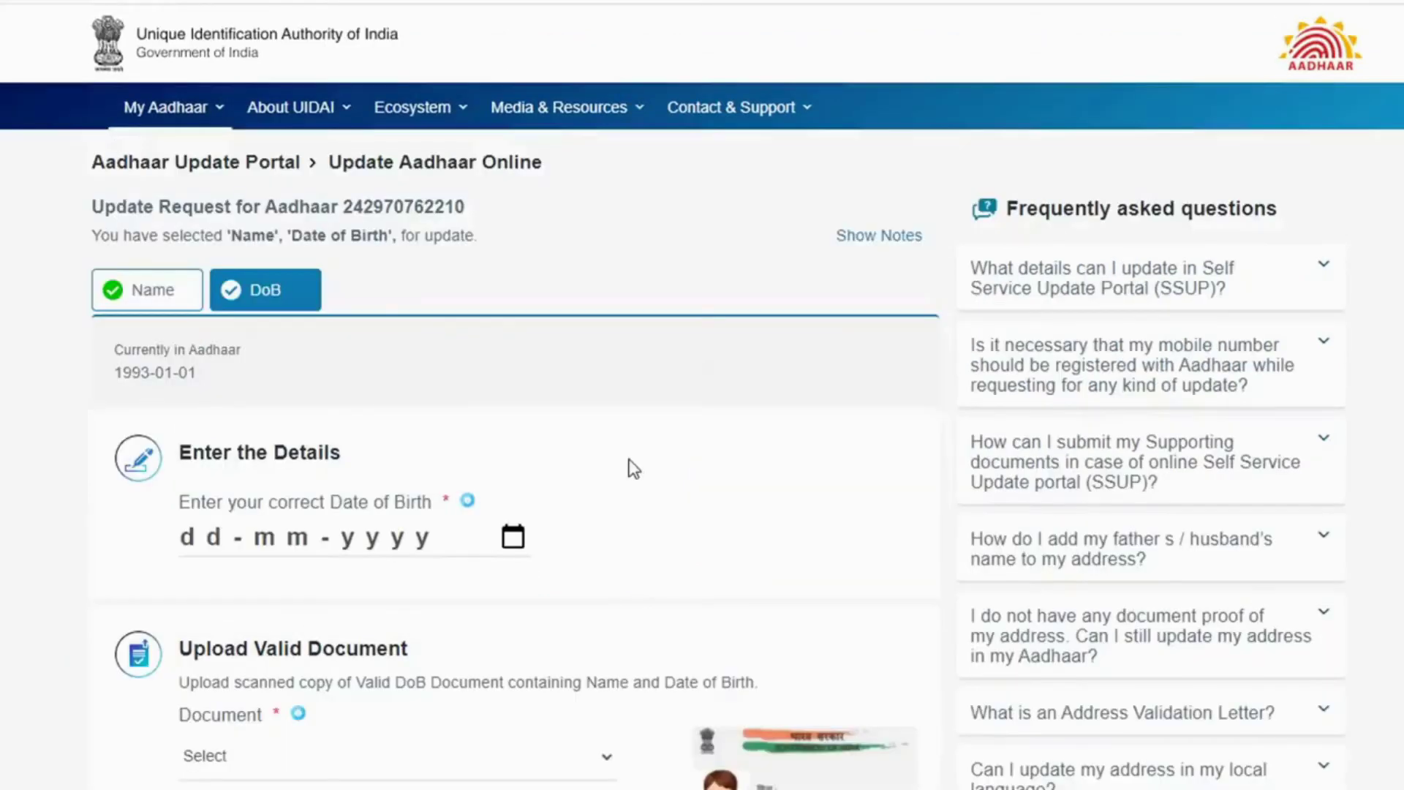
{"action": "scroll", "coordinate": [370, 367], "scroll_direction": "down", "scroll_amount": 2}
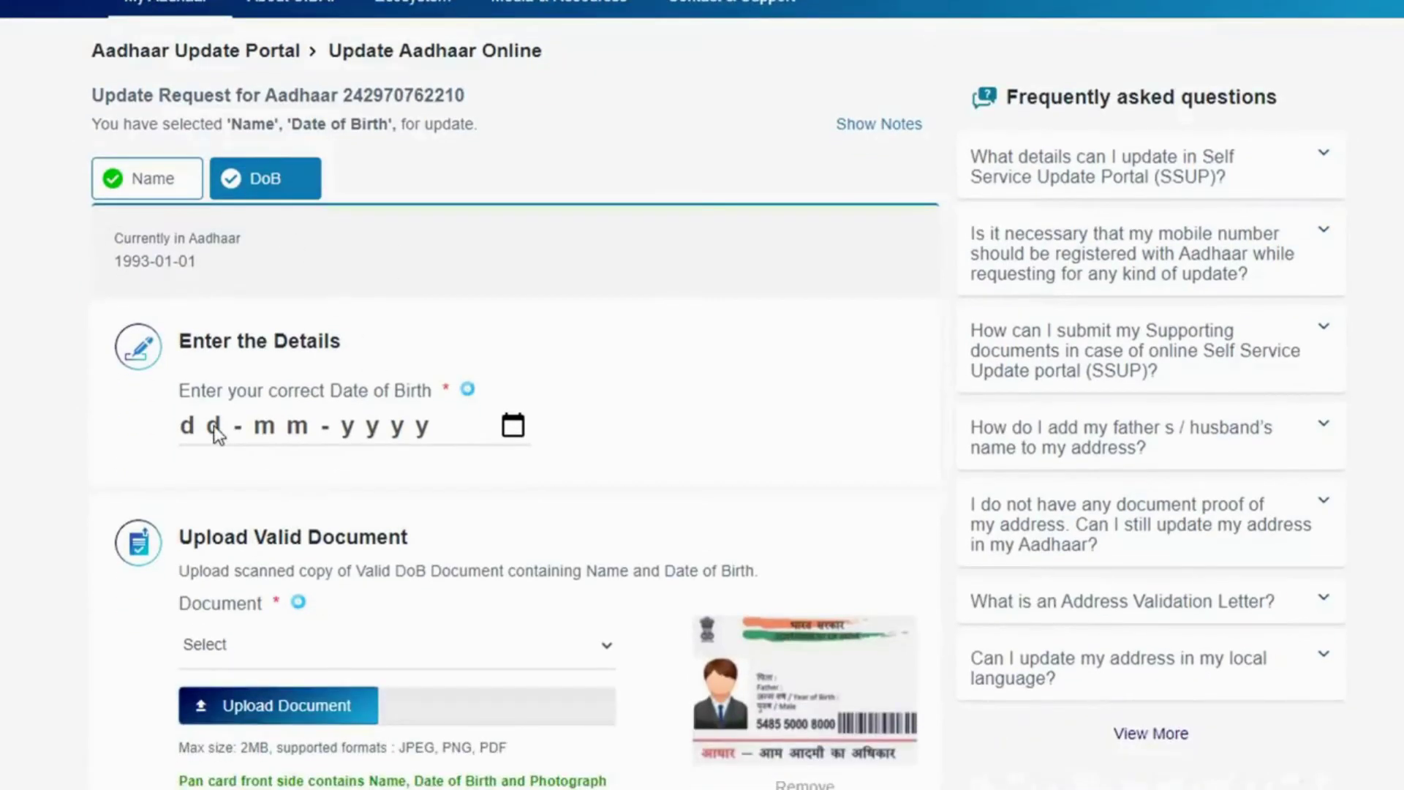
{"action": "left_click_drag", "start_coordinate": [208, 263], "coordinate": [115, 261]}
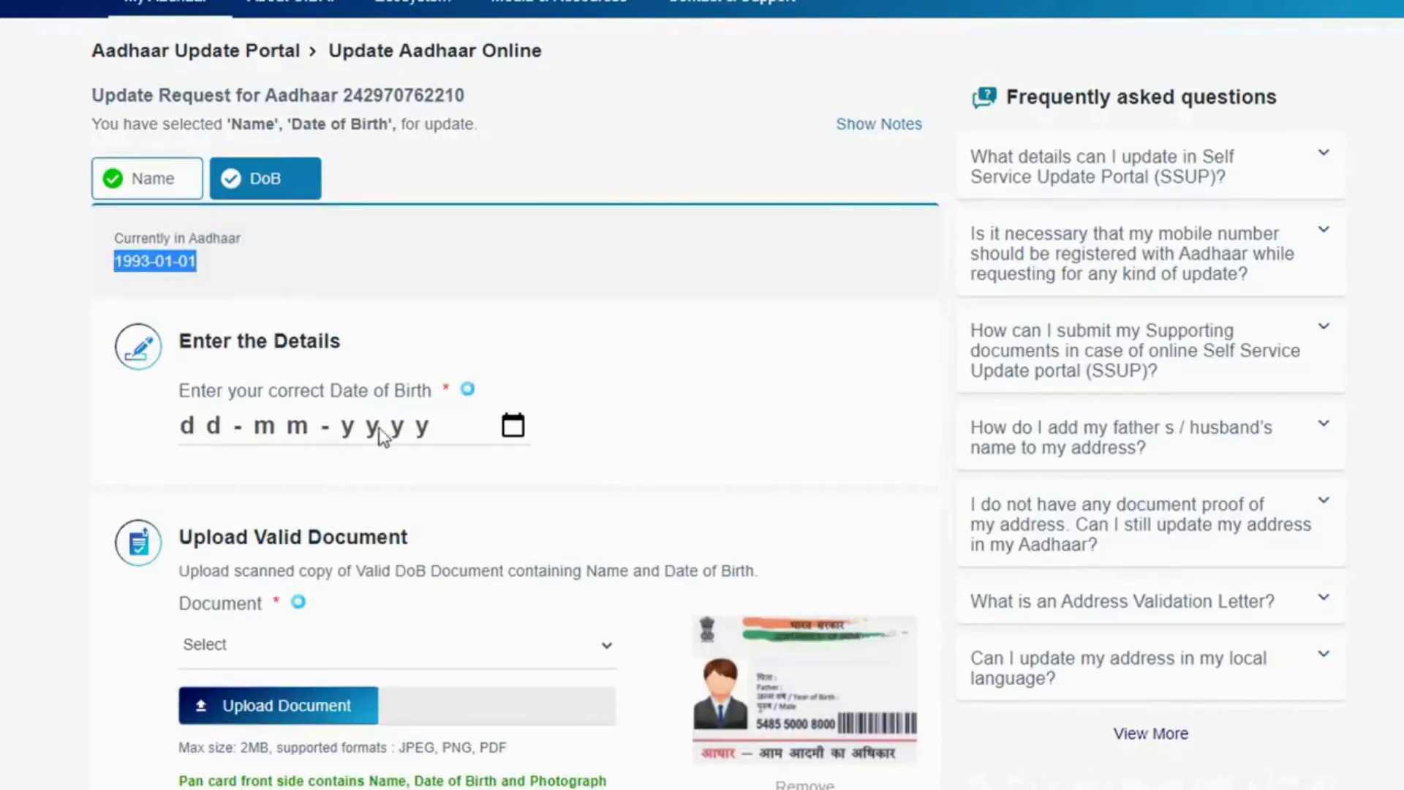
{"action": "left_click", "coordinate": [514, 426]}
{"action": "left_click", "coordinate": [257, 472]}
{"action": "scroll", "coordinate": [241, 571], "scroll_direction": "up", "scroll_amount": 5}
{"action": "left_click", "coordinate": [264, 727]}
{"action": "left_click", "coordinate": [358, 472]}
{"action": "left_click", "coordinate": [357, 472]}
{"action": "left_click", "coordinate": [358, 473]}
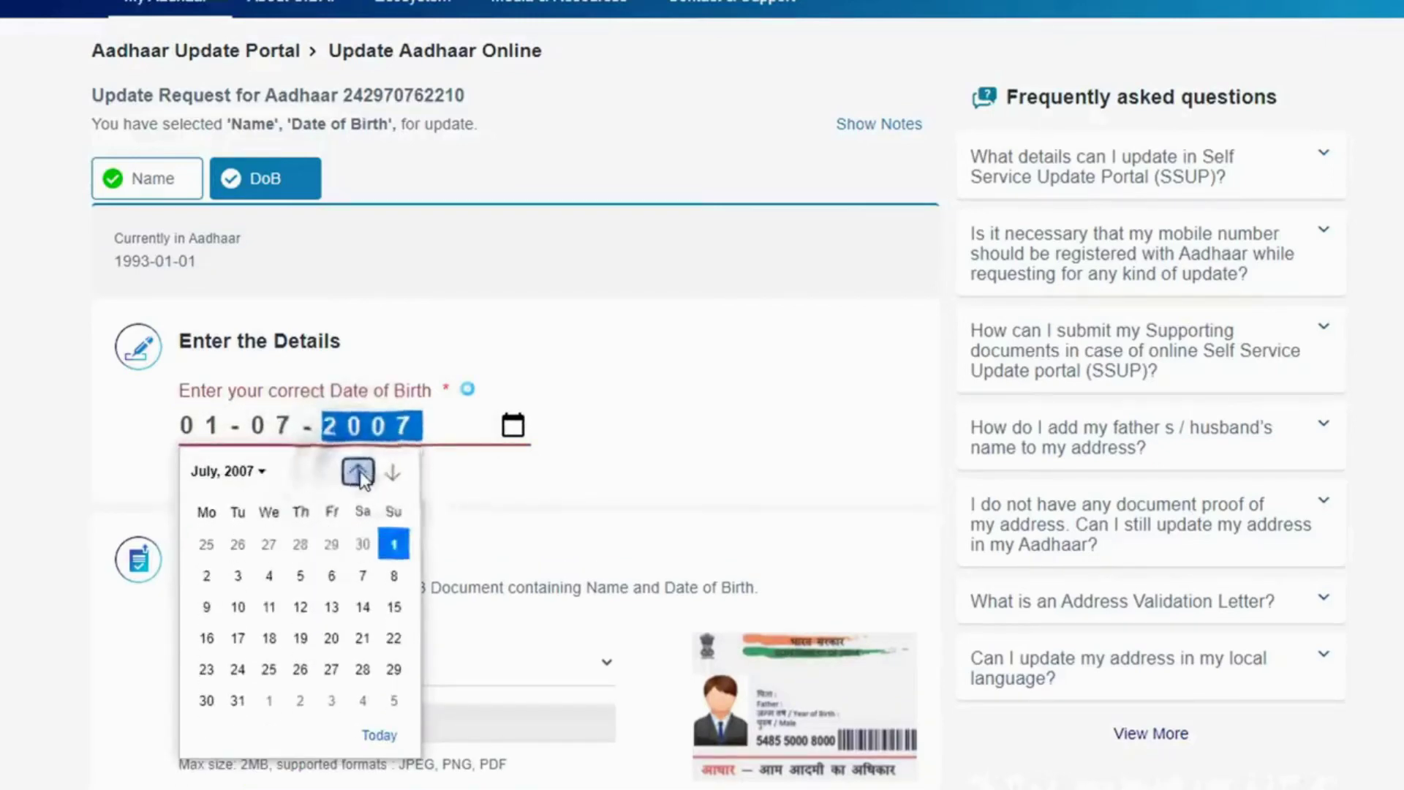
{"action": "left_click", "coordinate": [261, 477]}
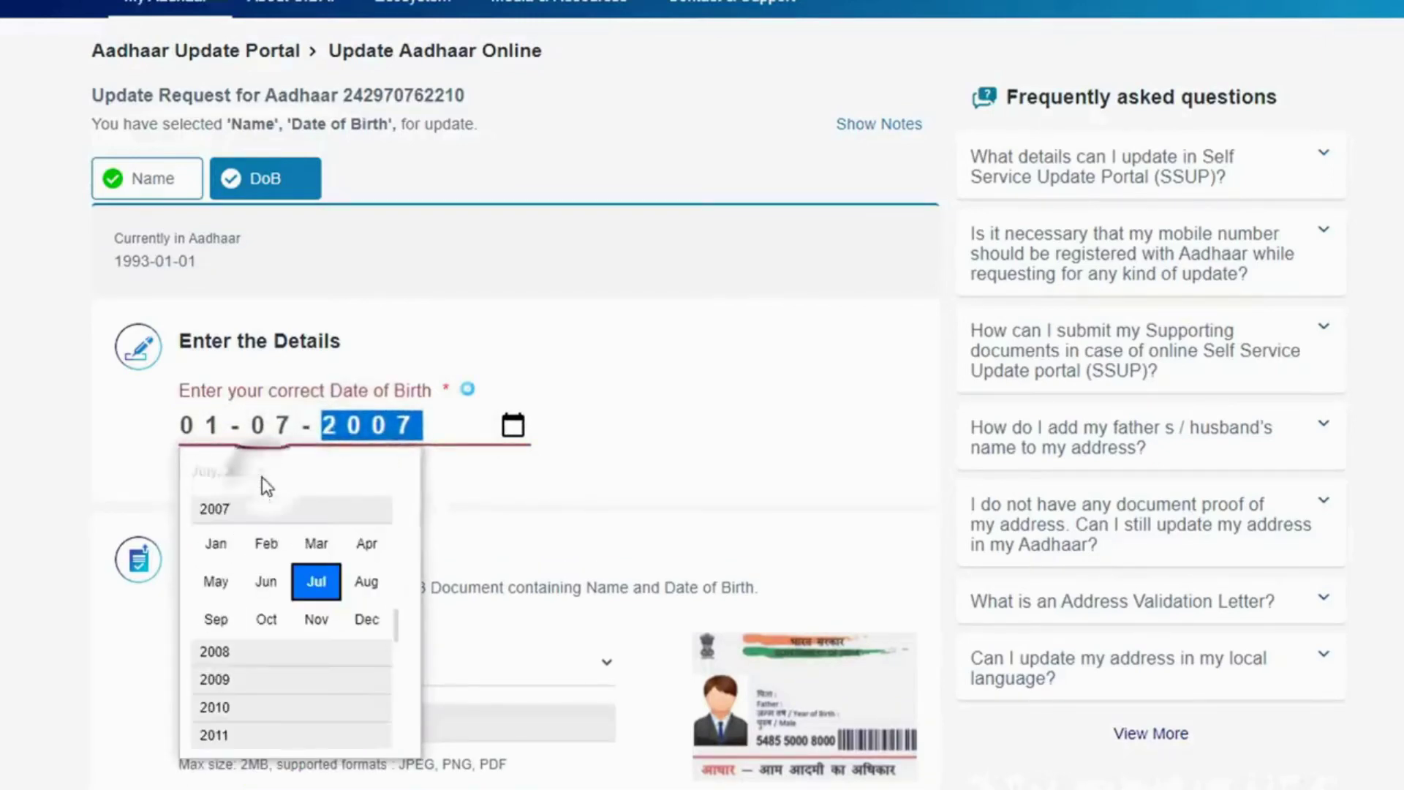
{"action": "left_click", "coordinate": [218, 542]}
{"action": "left_click", "coordinate": [357, 473]}
{"action": "left_click", "coordinate": [357, 472]}
{"action": "left_click", "coordinate": [358, 472]}
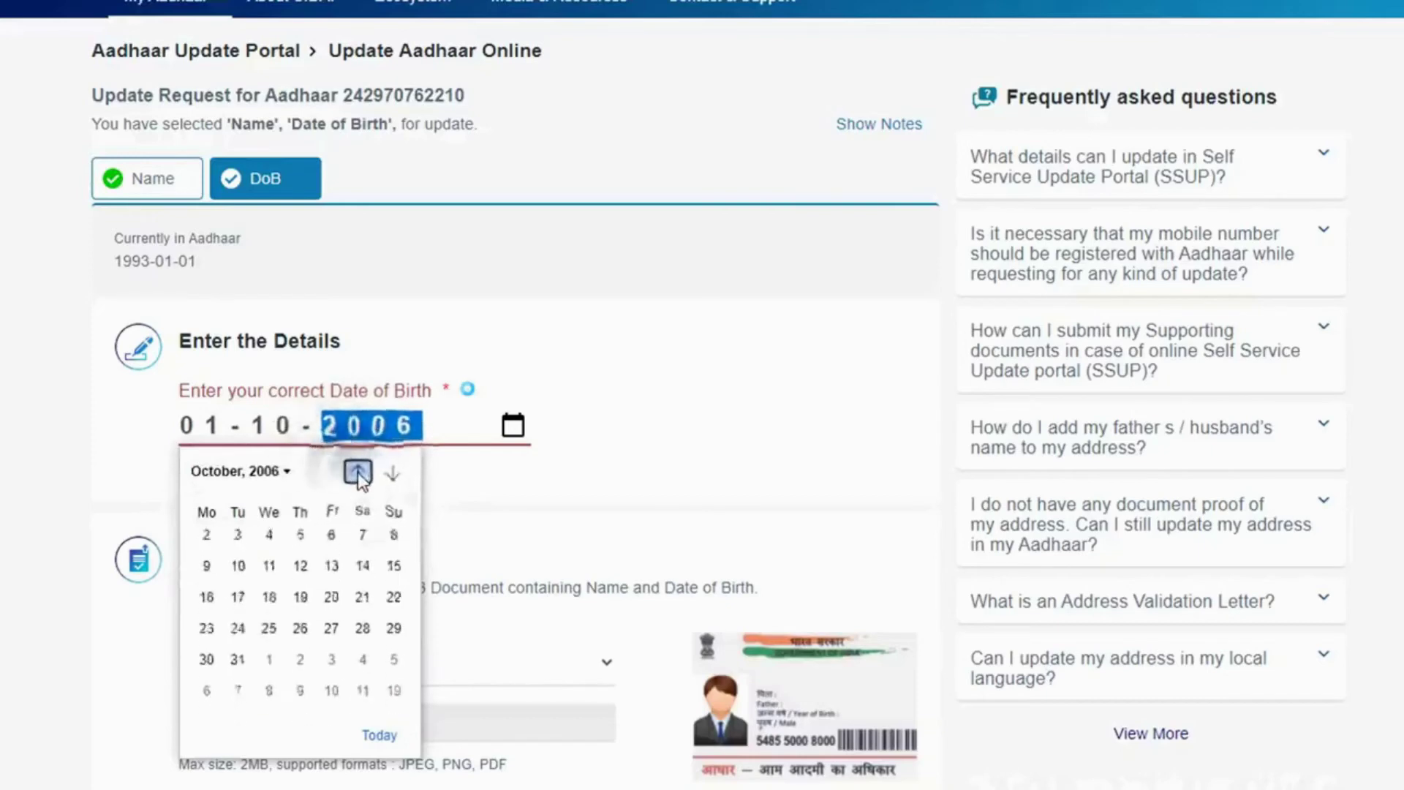
{"action": "left_click", "coordinate": [290, 476]}
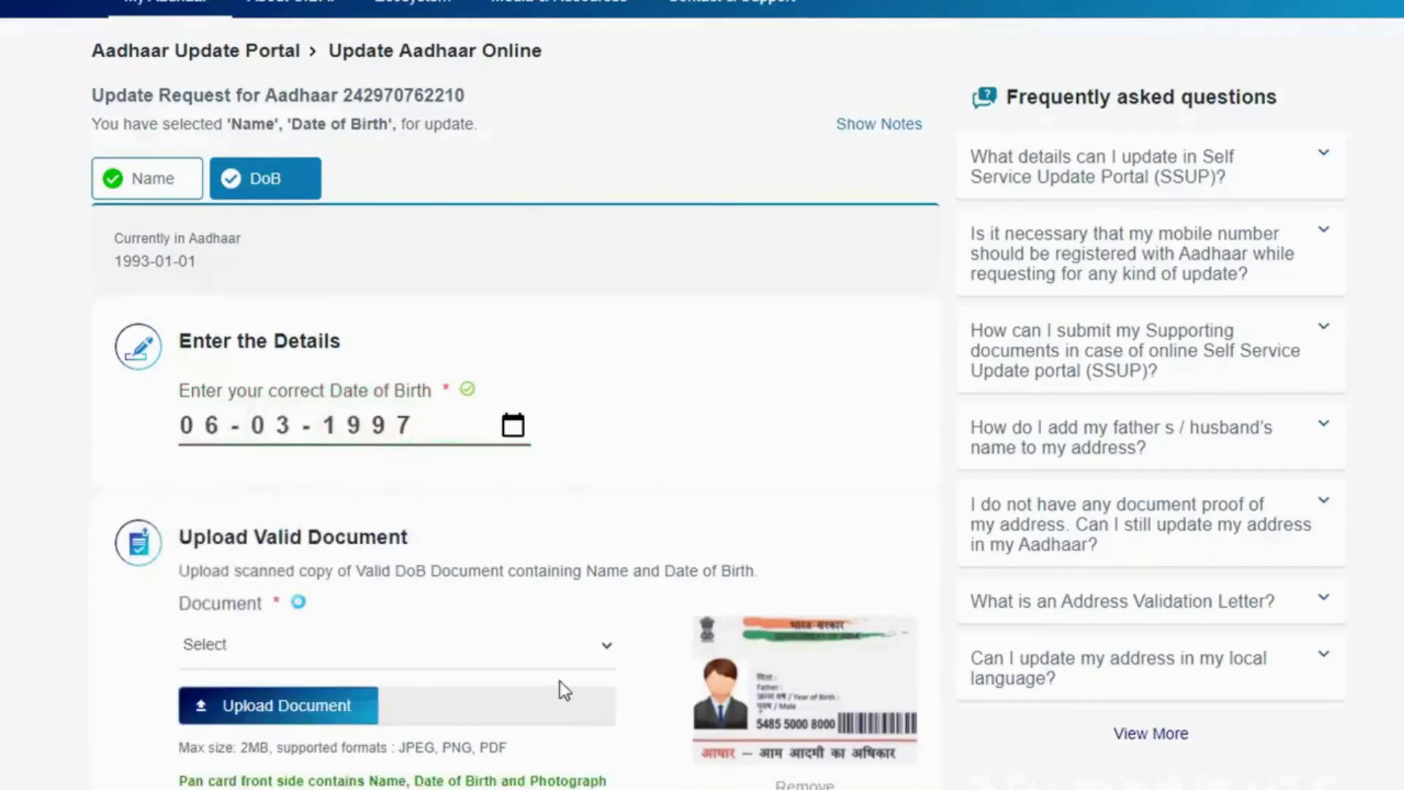
- Choose PAN Card as the date-of-birth proof and attach pan.jpg
{"action": "left_click", "coordinate": [546, 643]}
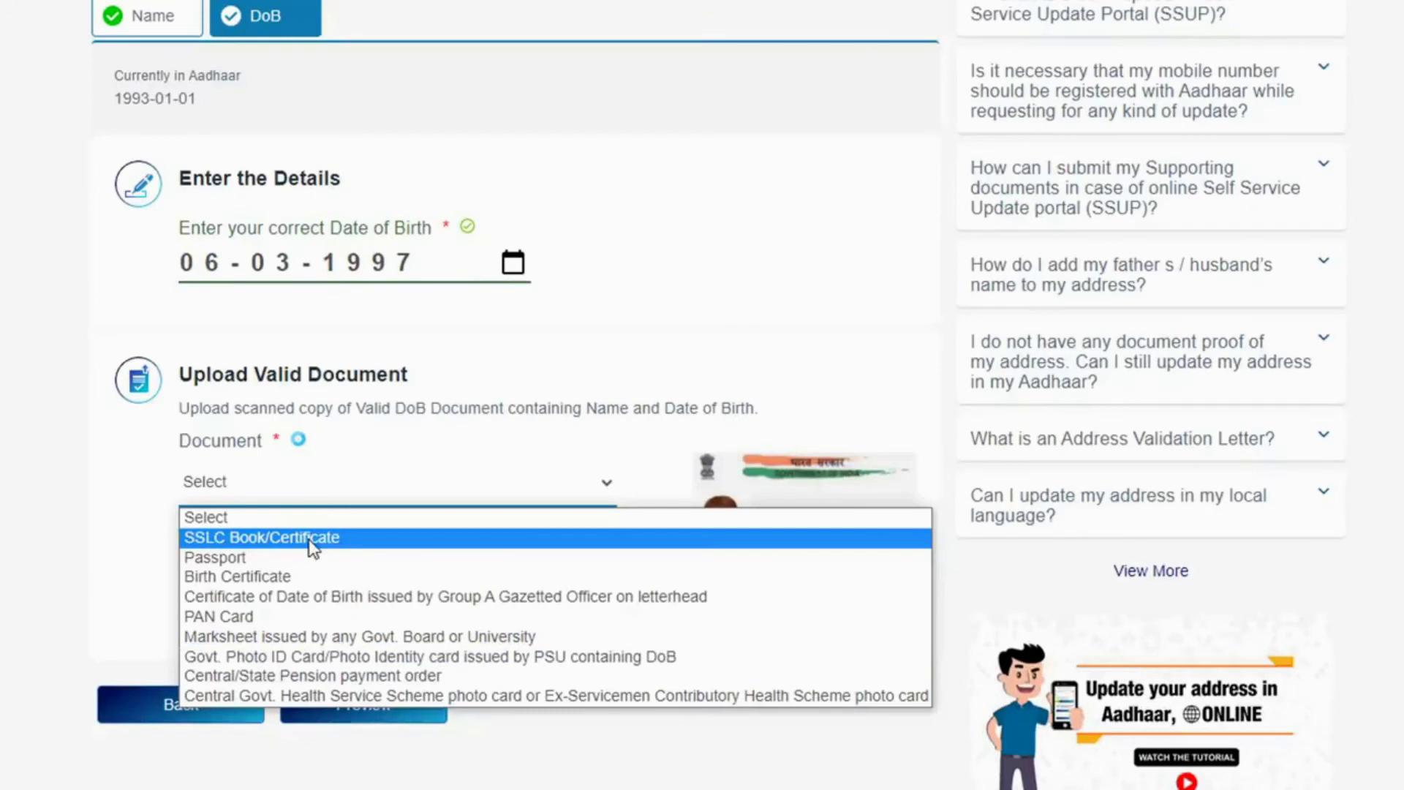
{"action": "left_click", "coordinate": [248, 612]}
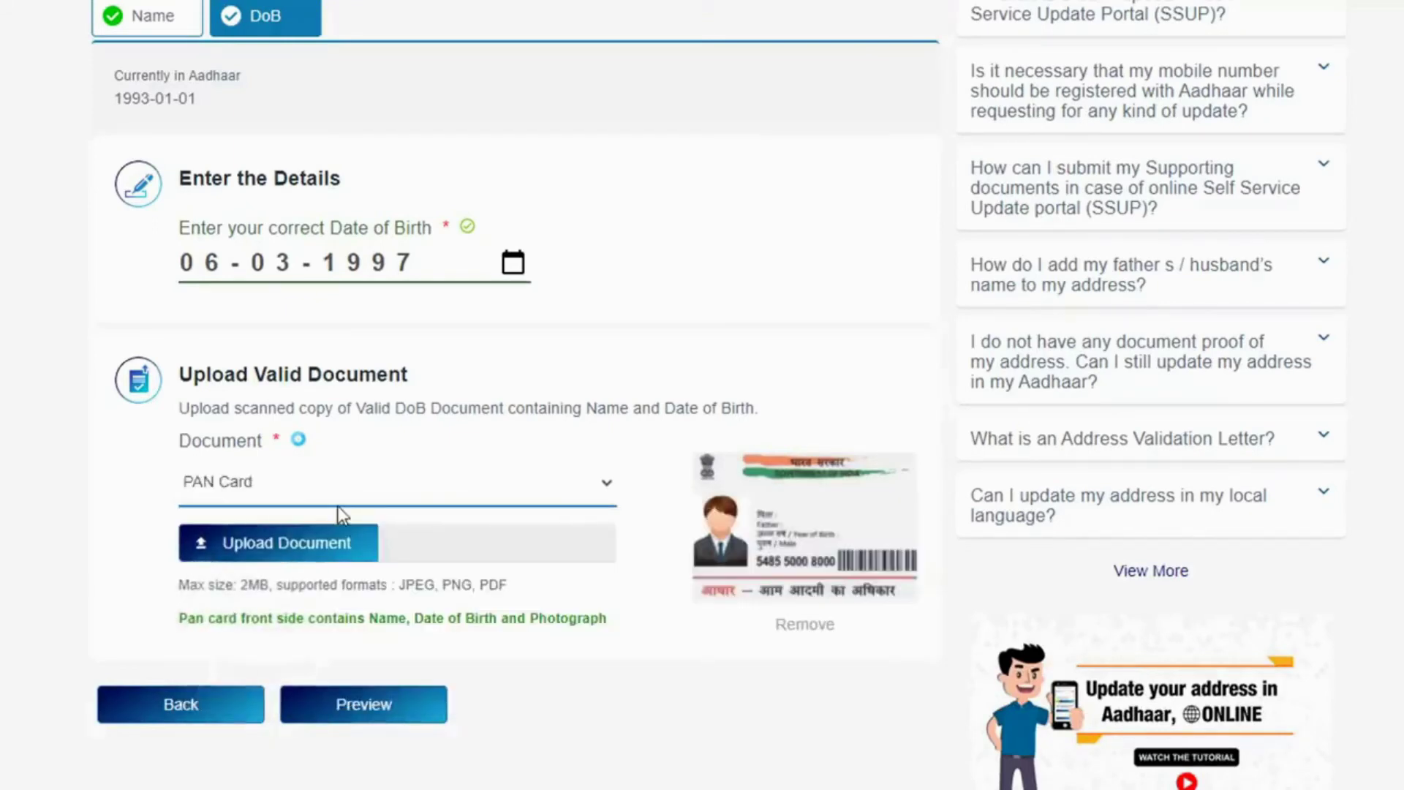
{"action": "left_click", "coordinate": [302, 565]}
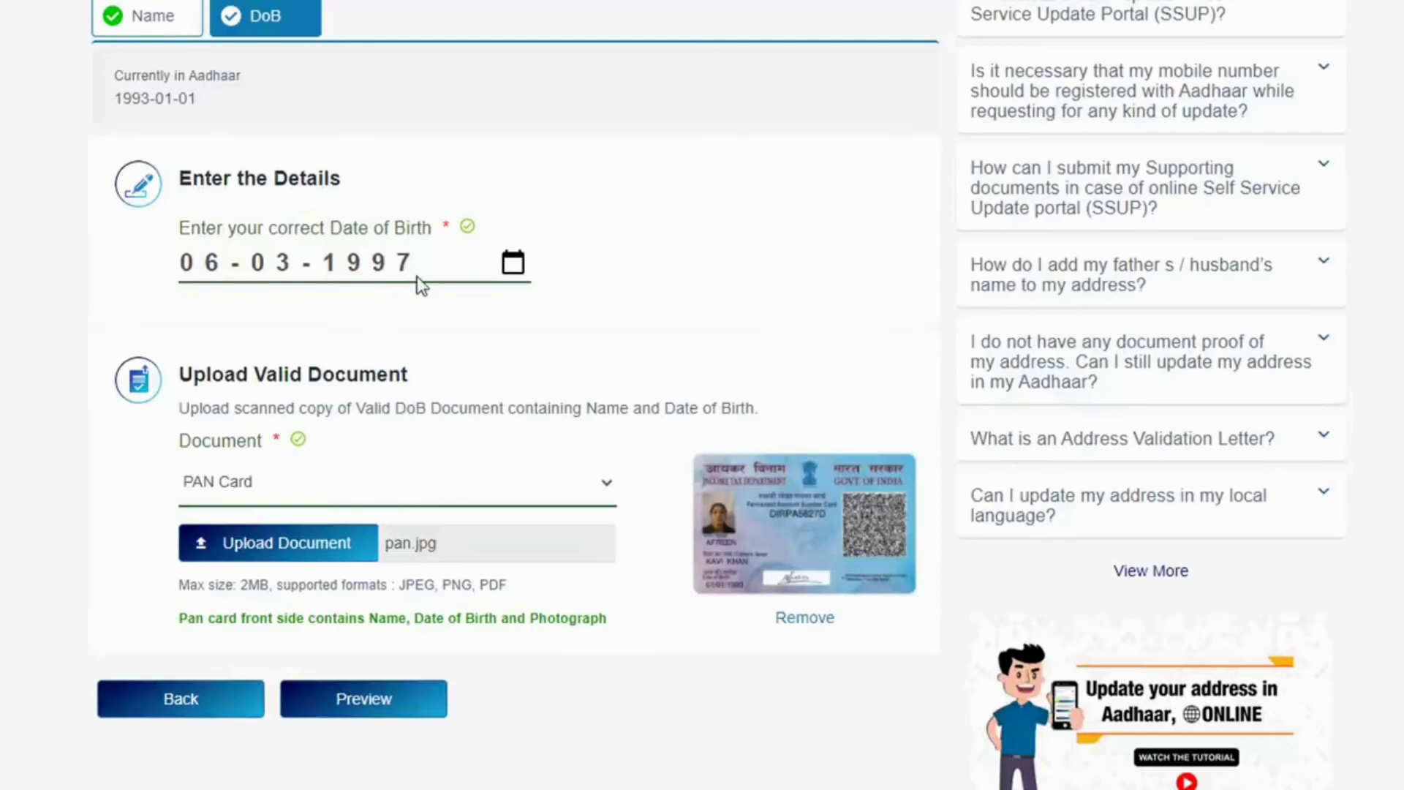
- Preview the request, verify it with the captcha and OTP, and proceed to payment
{"action": "left_click", "coordinate": [364, 699]}
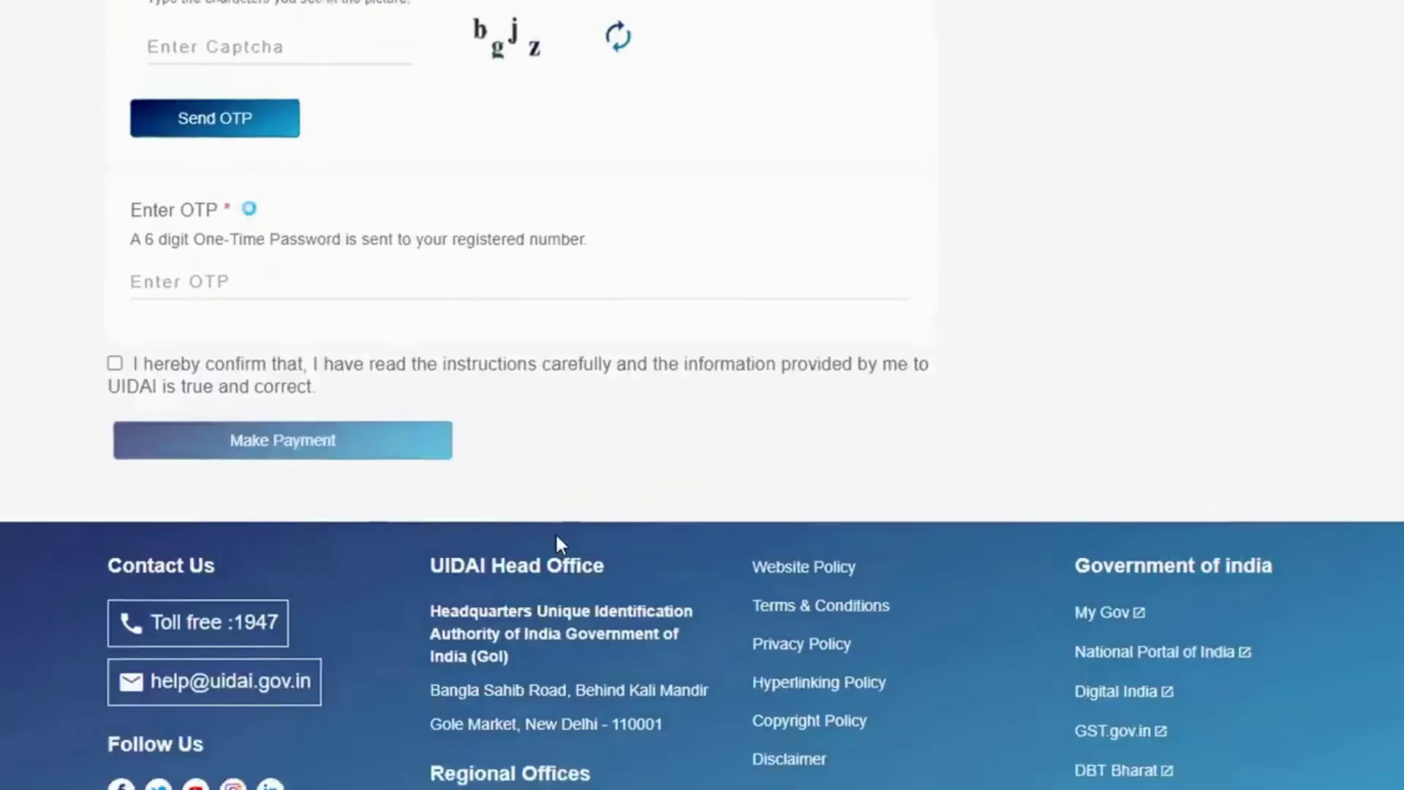
{"action": "left_click", "coordinate": [269, 151]}
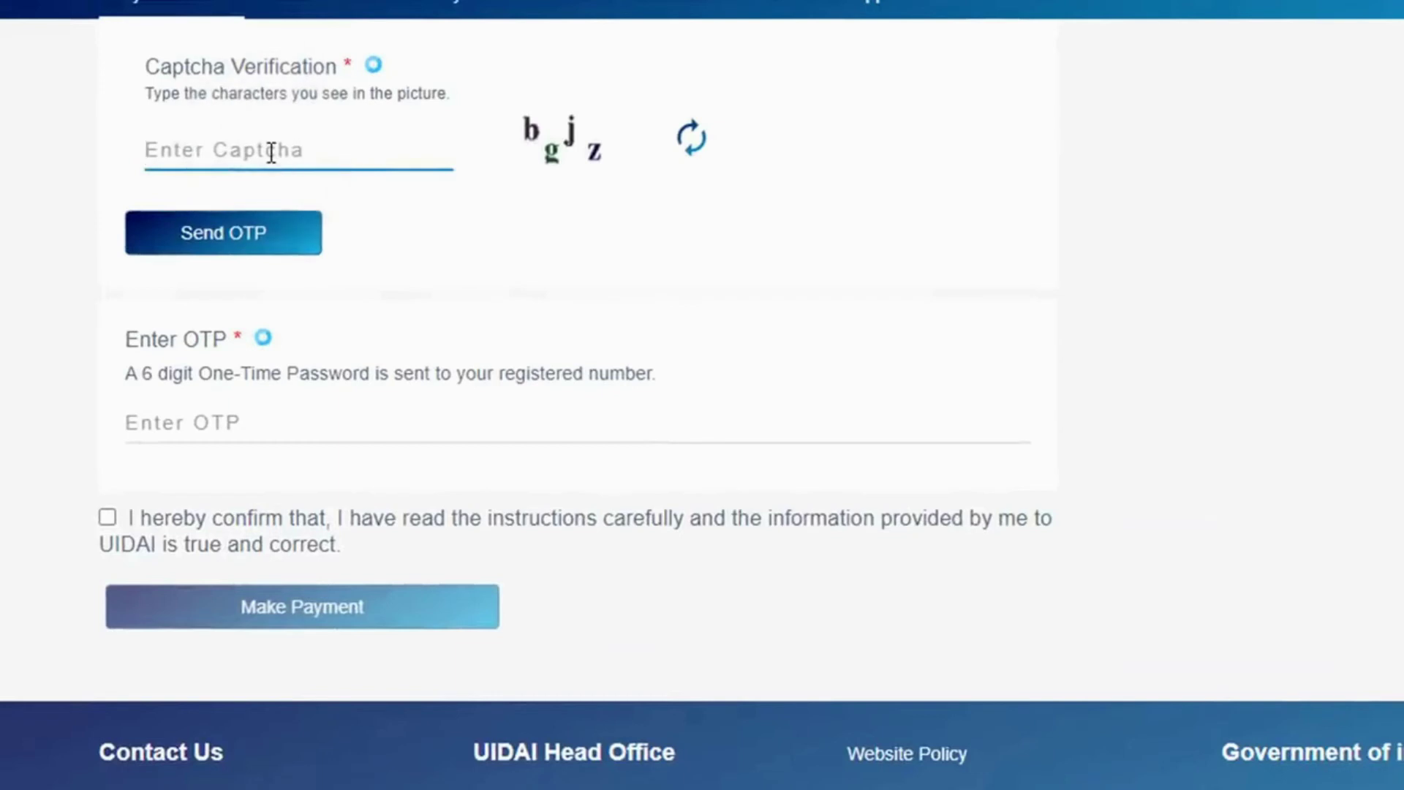
{"action": "type", "text": "bgjz"}
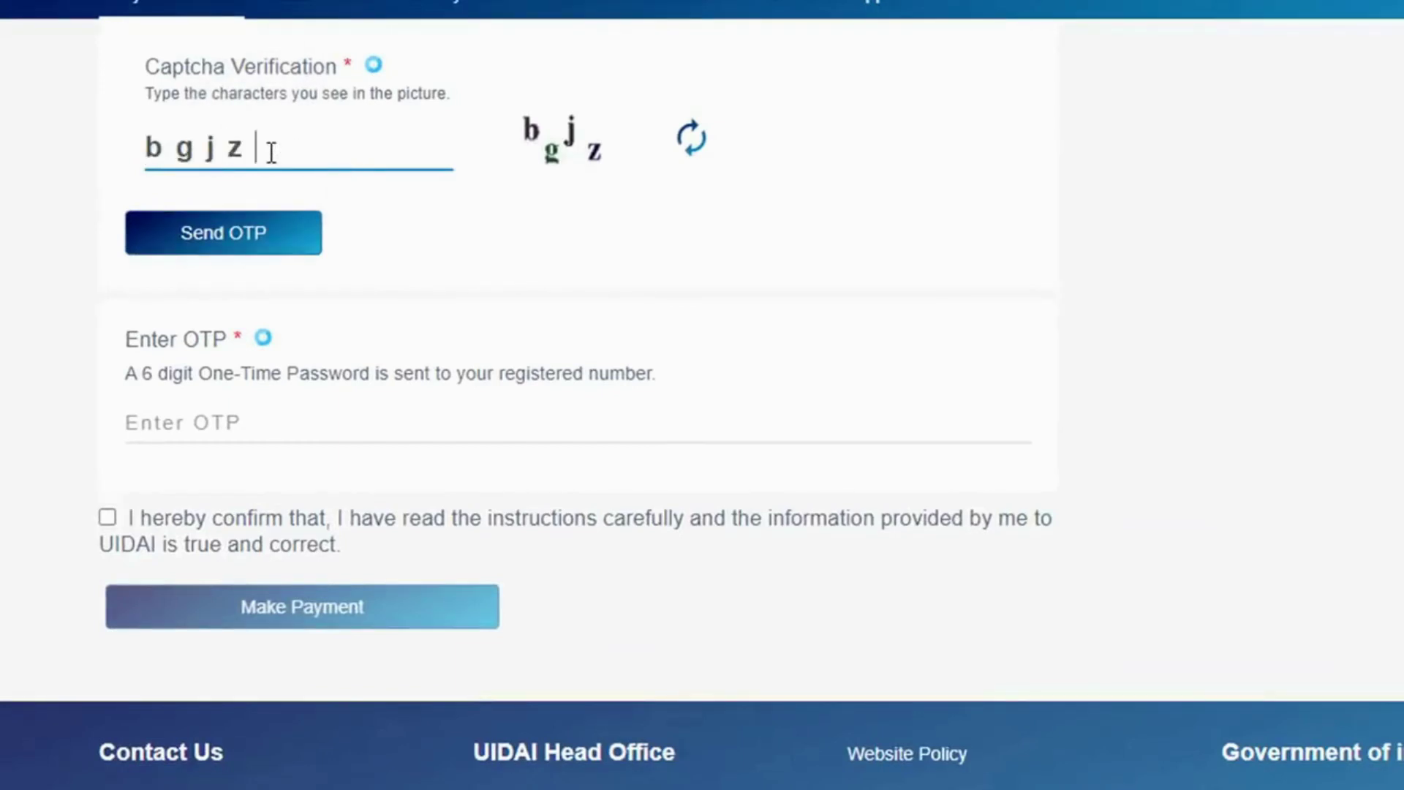
{"action": "left_click", "coordinate": [257, 234]}
{"action": "left_click", "coordinate": [397, 517]}
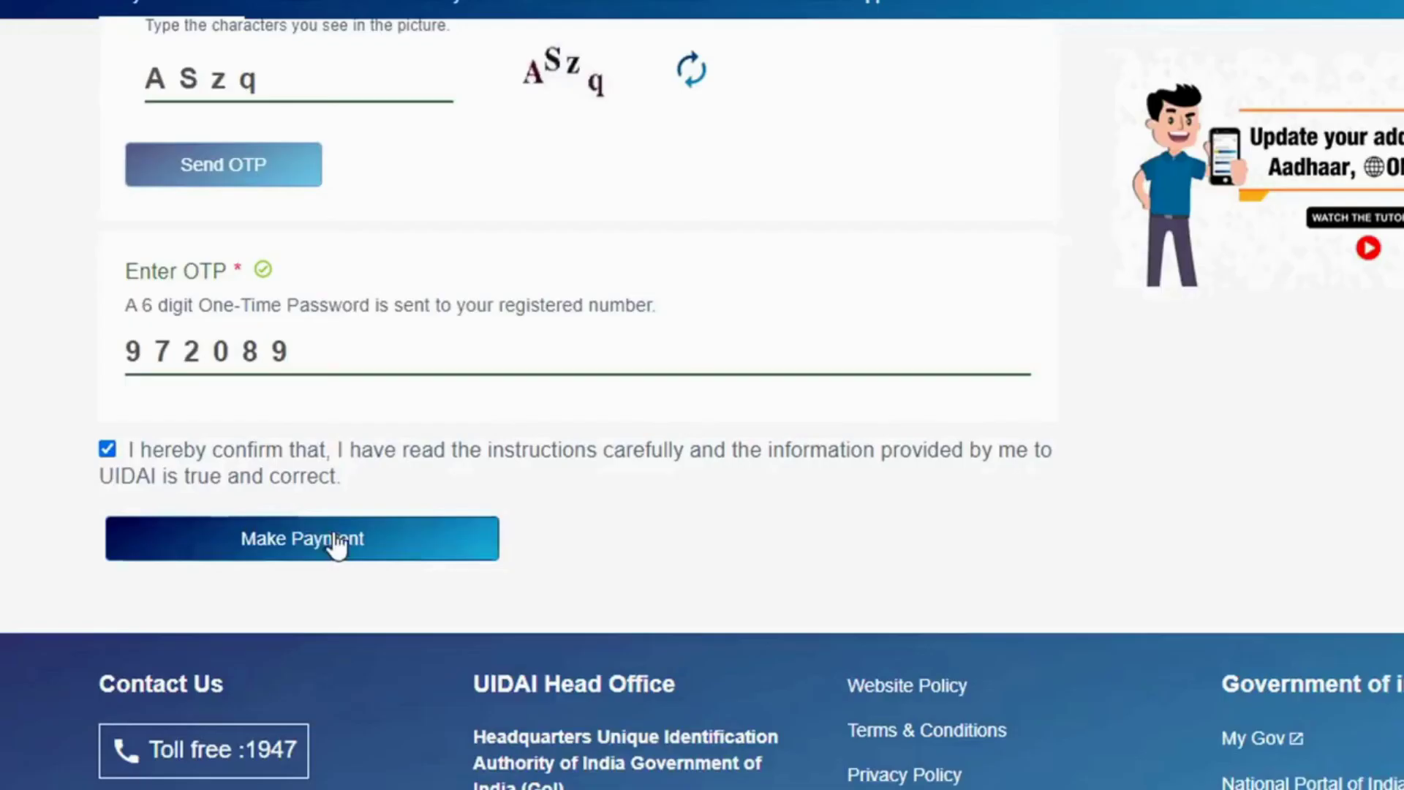
{"action": "left_click", "coordinate": [337, 541]}
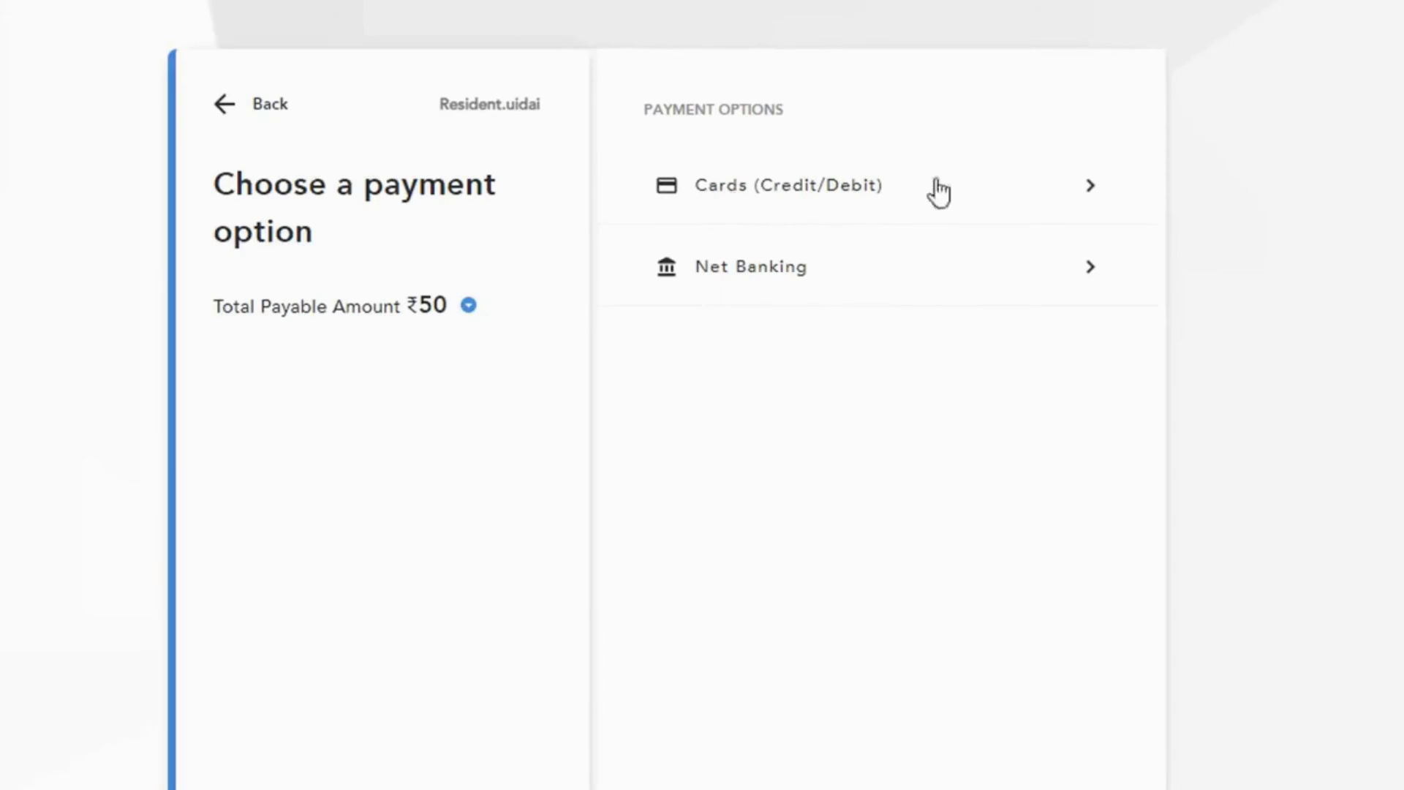
- Pay the ₹50 update fee by credit or debit card
{"action": "left_click", "coordinate": [824, 186]}
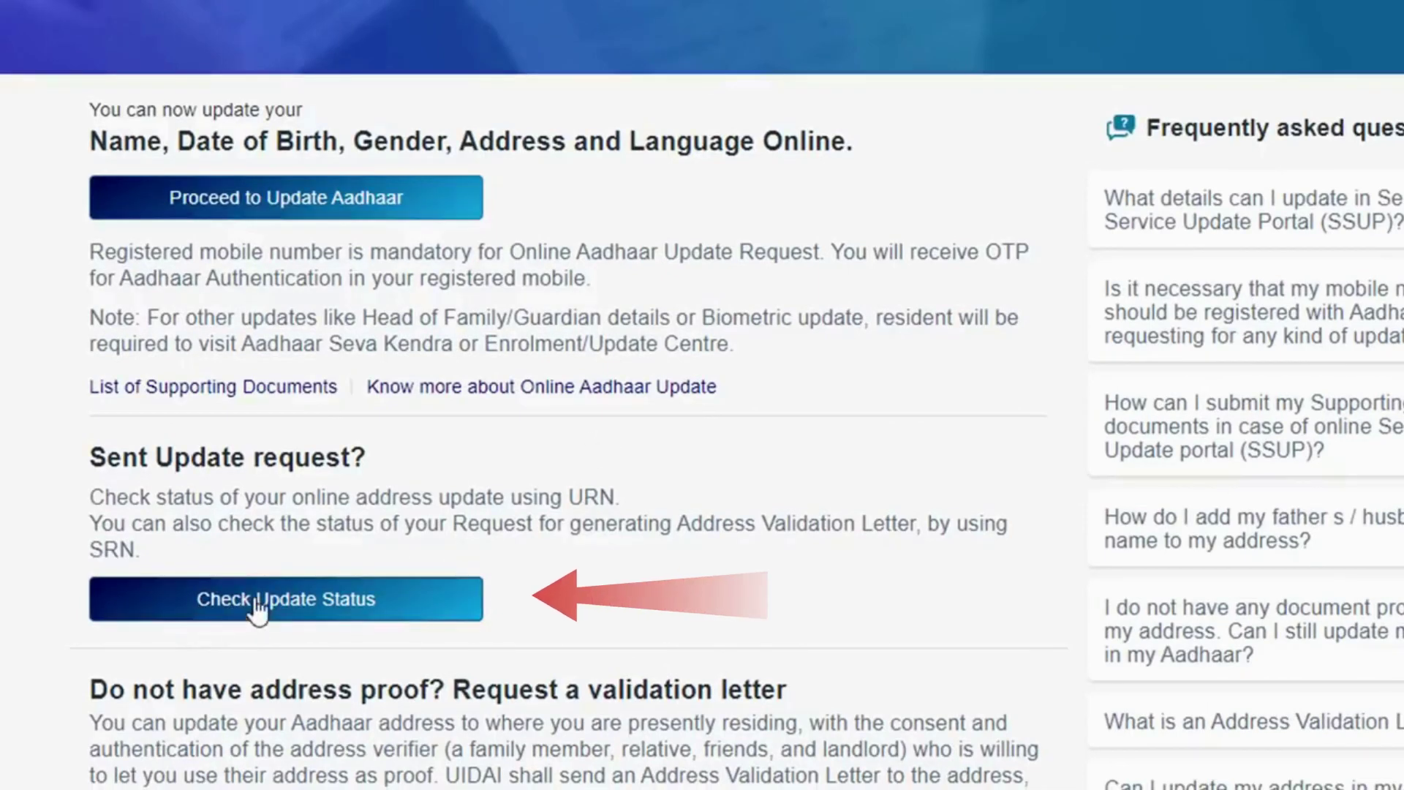
- Open Check Update Status and select the Aadhaar Number and URN fields for entry
{"action": "left_click", "coordinate": [296, 604]}
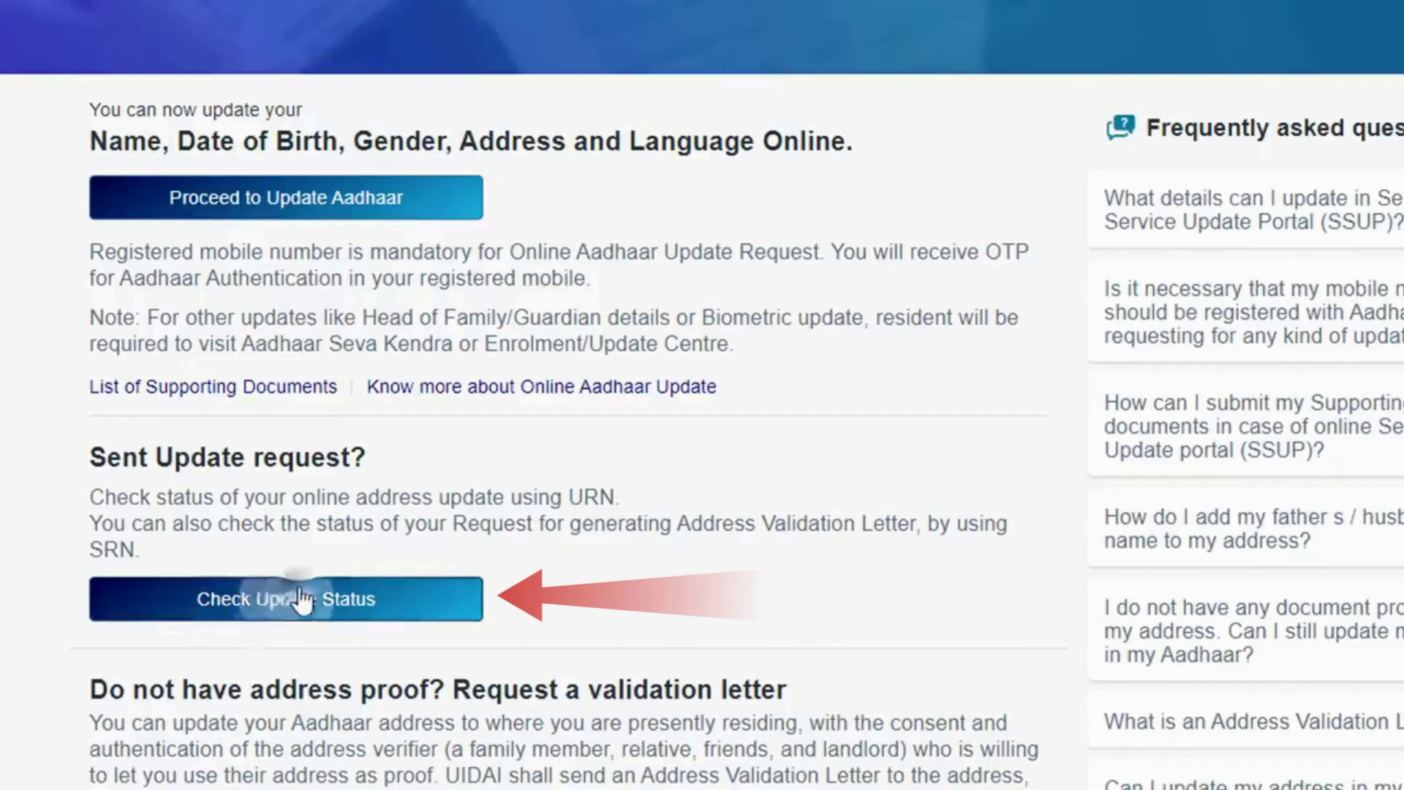
{"action": "left_click", "coordinate": [213, 284]}
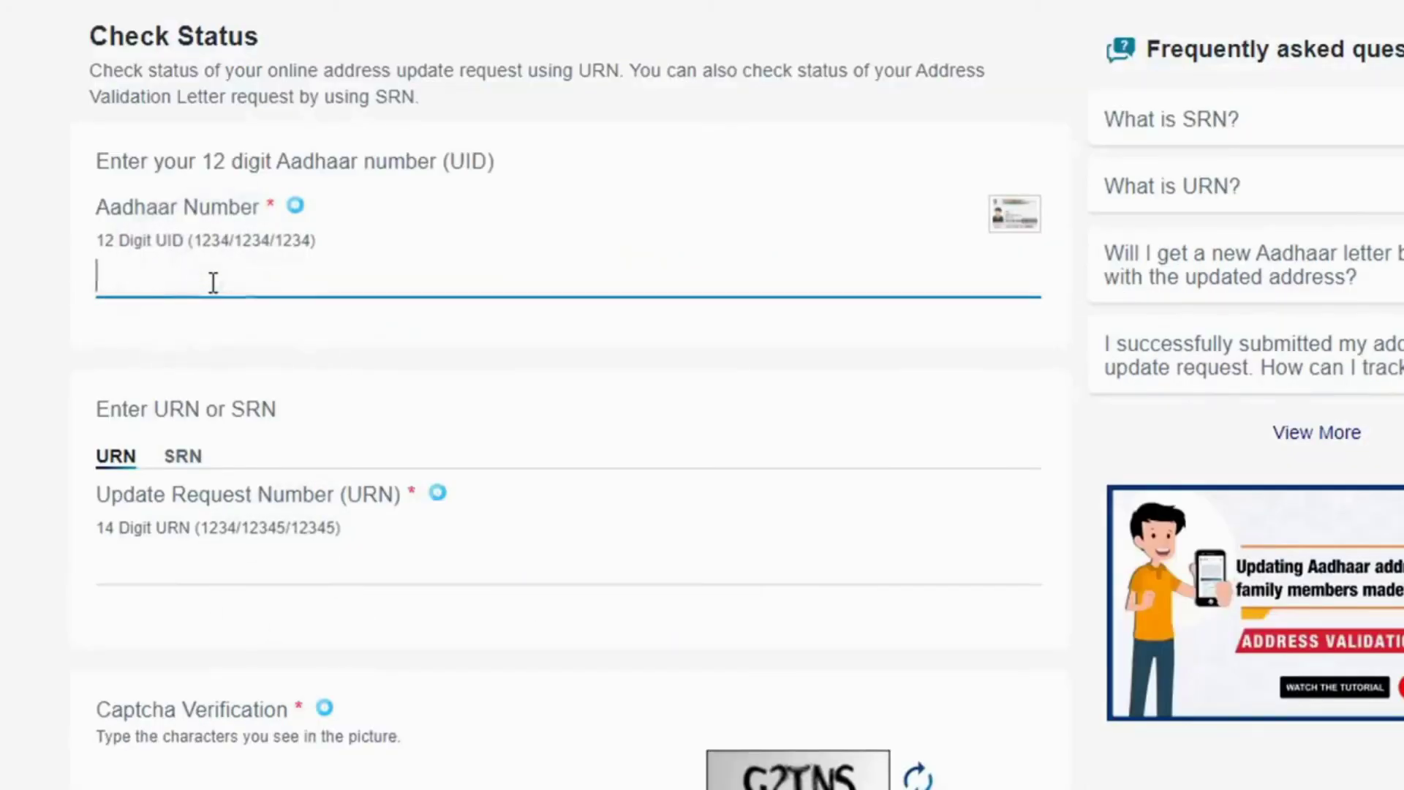
{"action": "scroll", "coordinate": [368, 483], "scroll_direction": "down", "scroll_amount": 2}
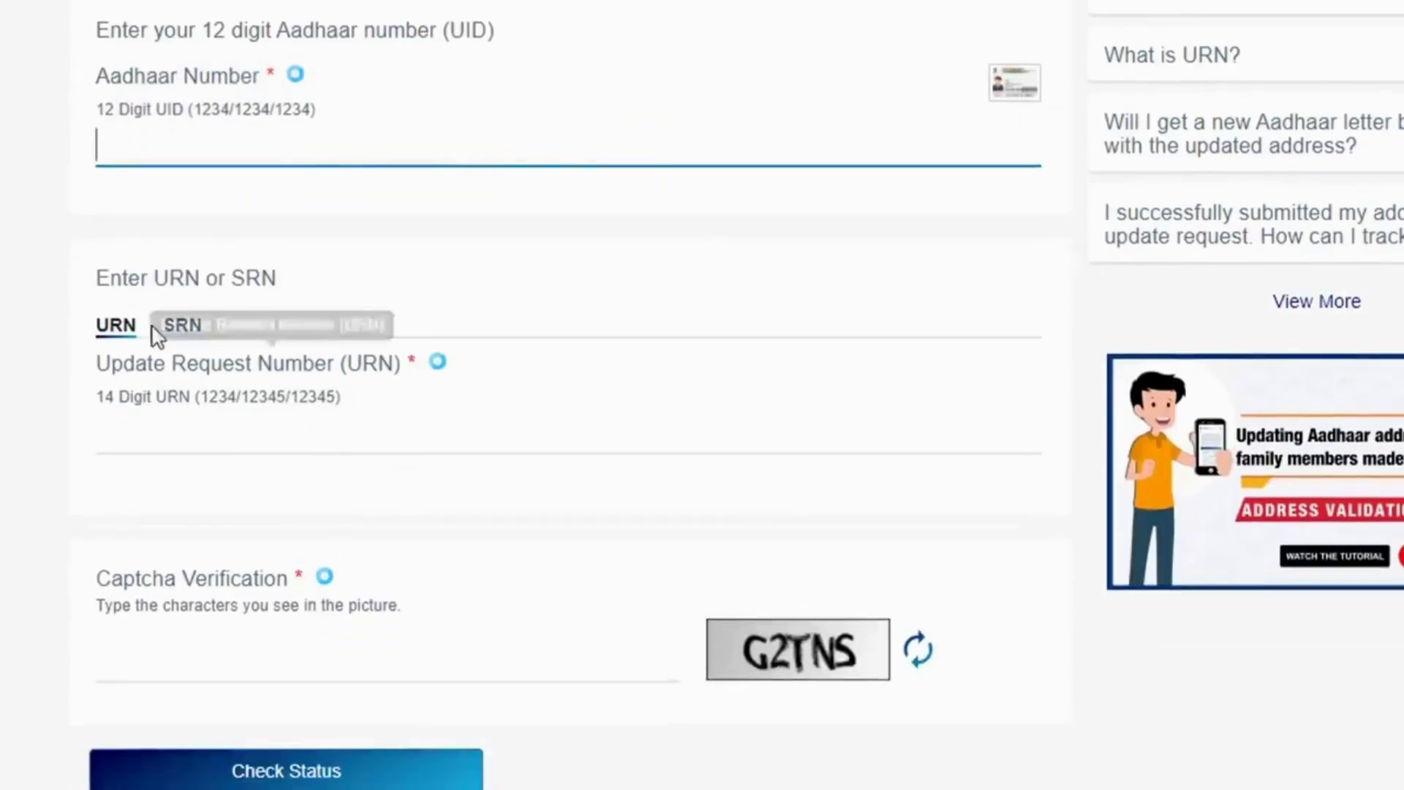
{"action": "left_click", "coordinate": [209, 439]}
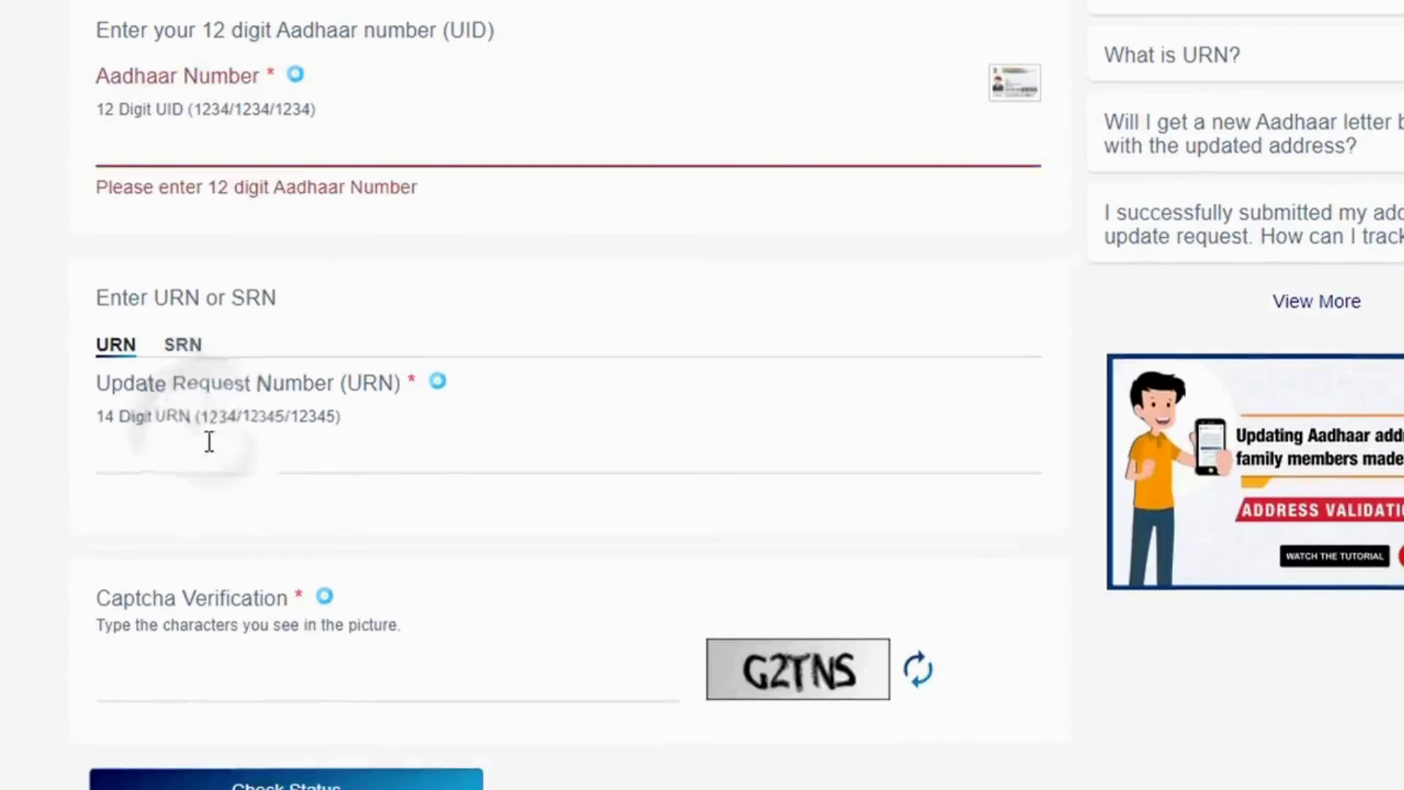